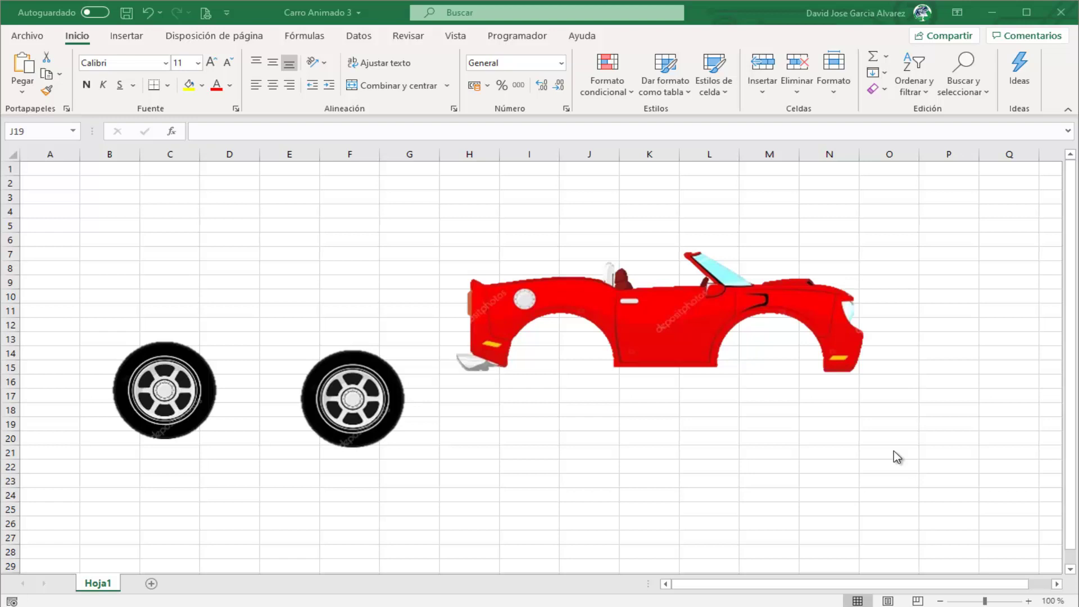
- Check the current names of the car body and both wheel pictures
{"action": "left_click", "coordinate": [651, 353]}
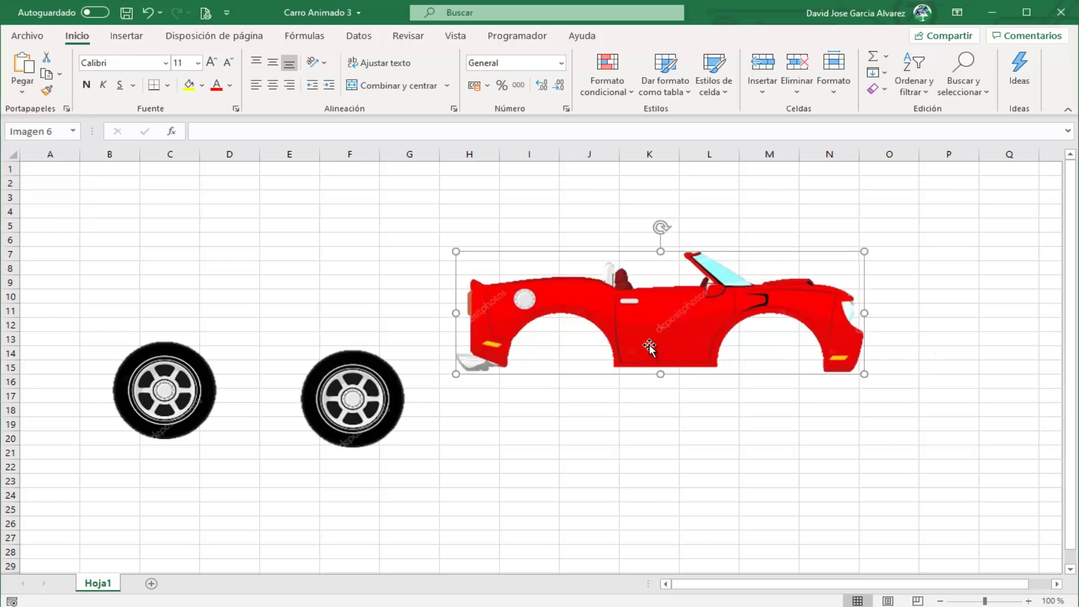
{"action": "left_click", "coordinate": [371, 378]}
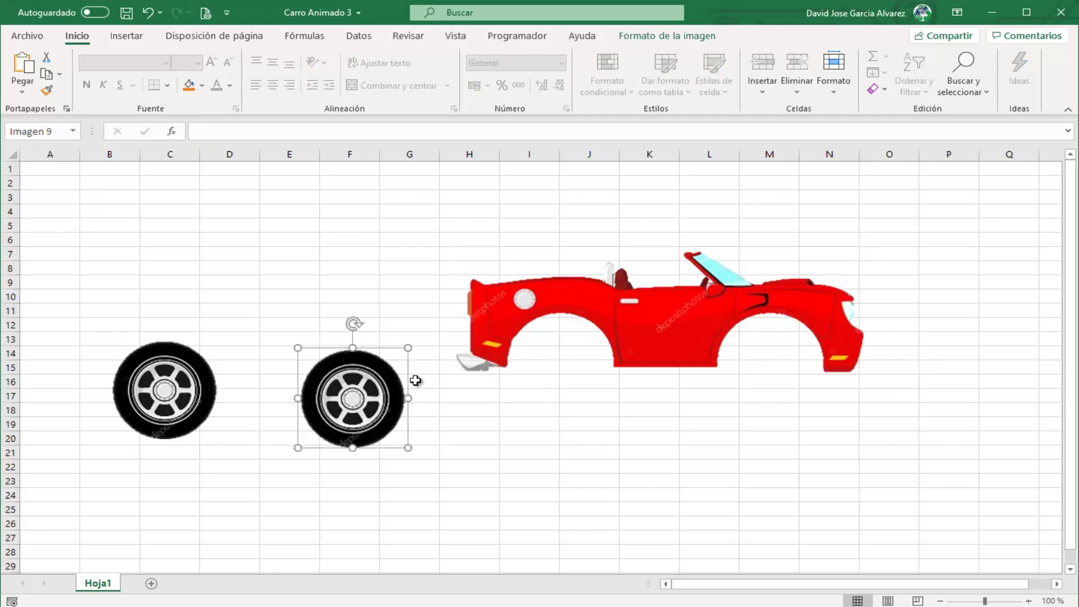
{"action": "left_click", "coordinate": [195, 392]}
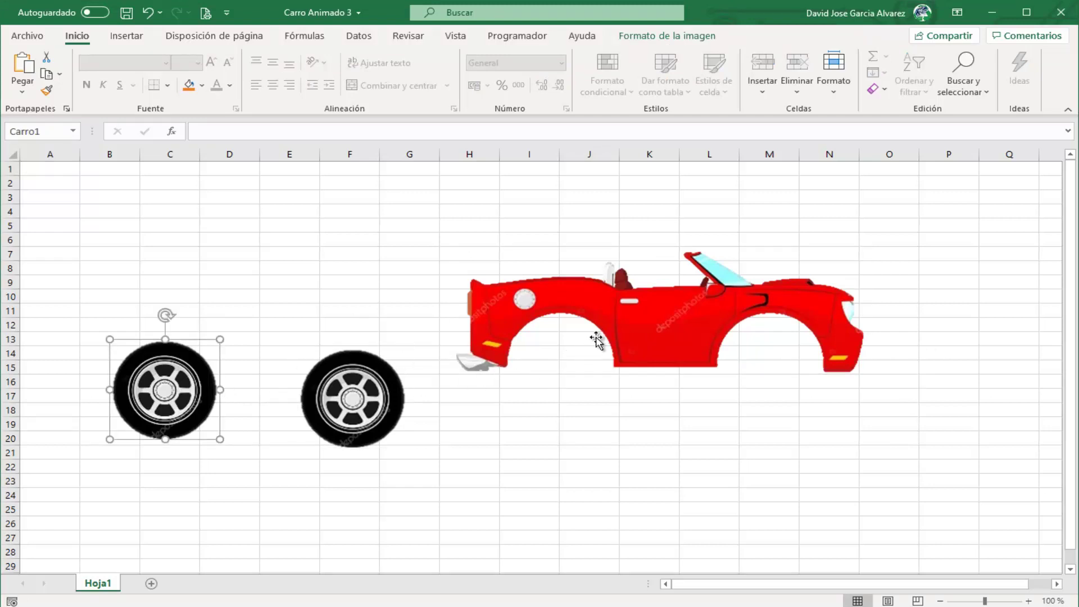
{"action": "left_click", "coordinate": [658, 330]}
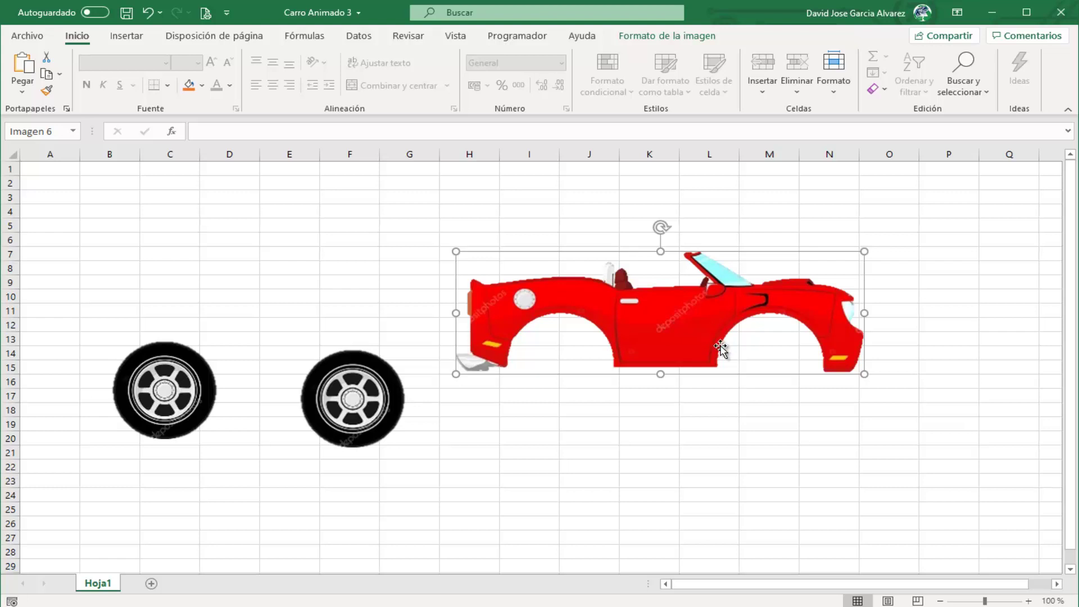
{"action": "left_click", "coordinate": [643, 470]}
{"action": "left_click", "coordinate": [653, 312]}
{"action": "left_click", "coordinate": [321, 392]}
{"action": "left_click", "coordinate": [197, 393]}
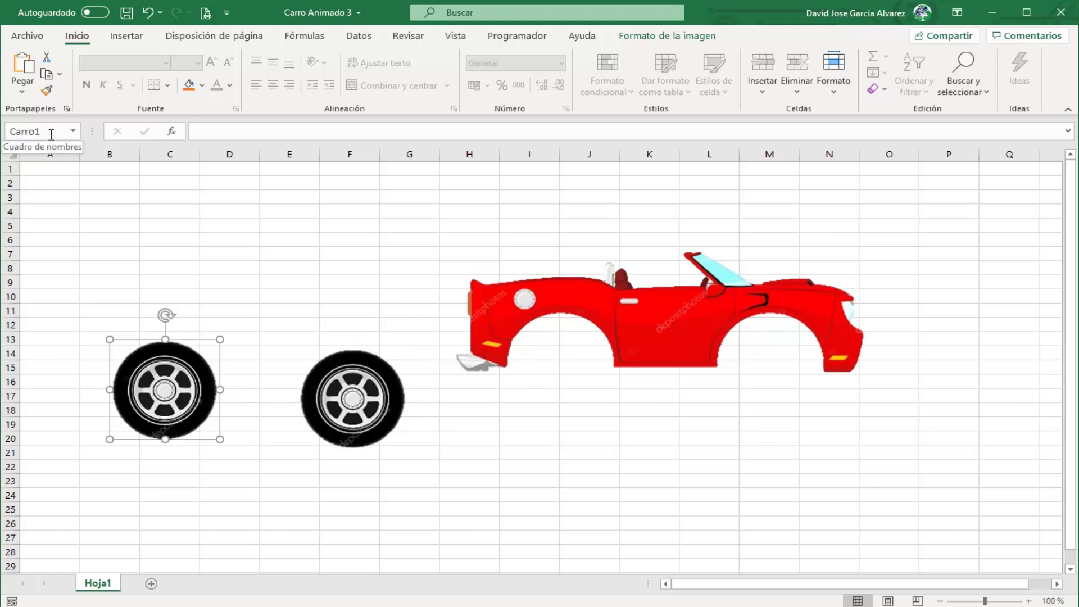
{"action": "left_click", "coordinate": [269, 308]}
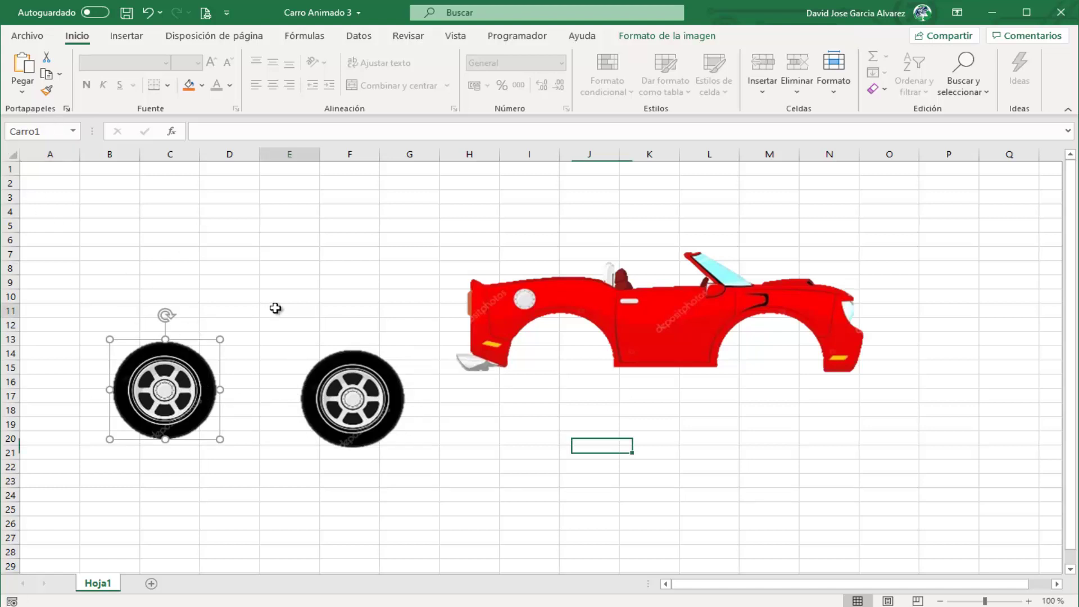
{"action": "left_click", "coordinate": [170, 362]}
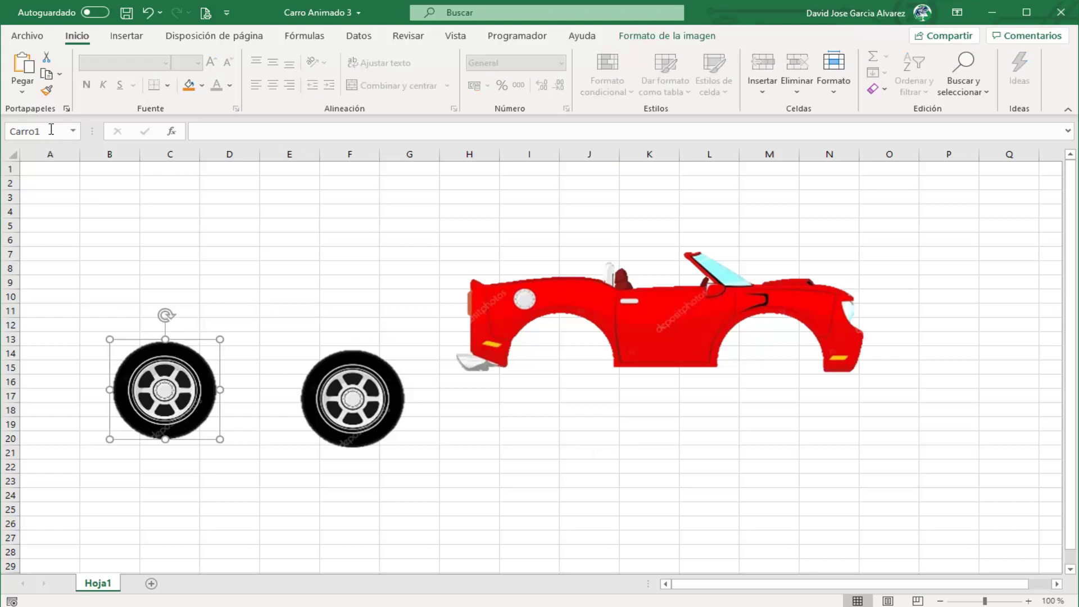
- Inspect the left wheel's current name, Carro1, in the Name Box
{"action": "left_click", "coordinate": [25, 131]}
{"action": "left_click", "coordinate": [346, 380]}
{"action": "left_click", "coordinate": [606, 301]}
{"action": "left_click", "coordinate": [359, 393]}
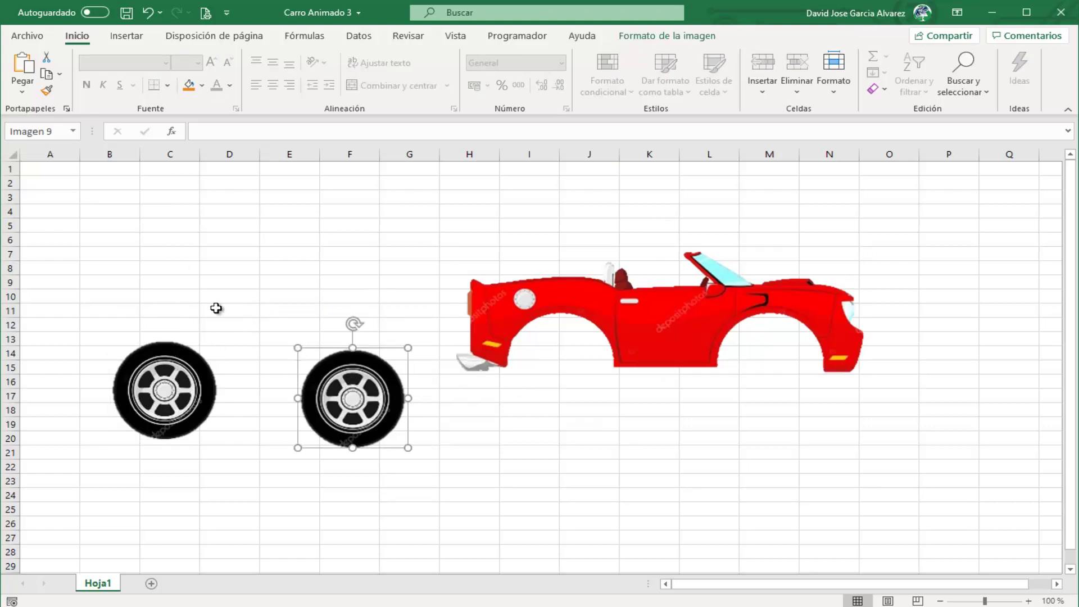
{"action": "left_click", "coordinate": [161, 355]}
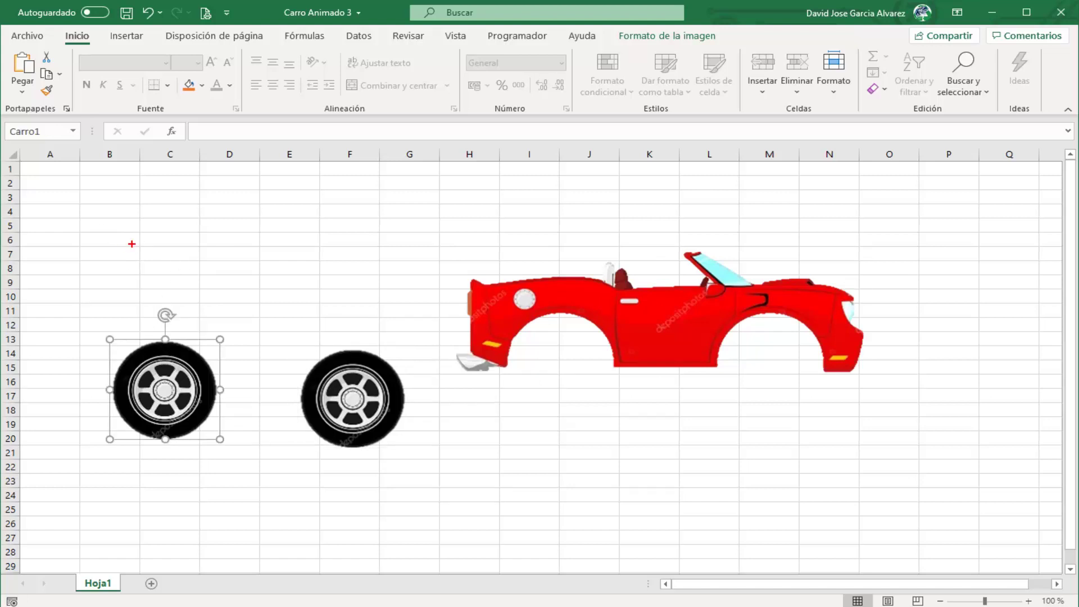
{"action": "mouse_move", "coordinate": [62, 122]}
{"action": "left_mouse_down"}
{"action": "mouse_move", "coordinate": [123, 155]}
{"action": "mouse_move", "coordinate": [126, 17]}
{"action": "left_mouse_up"}
{"action": "key", "text": "Escape"}
- Re-enter Carro1 as the left wheel picture's name
{"action": "left_click", "coordinate": [57, 132]}
{"action": "type", "text": "Carro1"}
{"action": "key", "text": "Return"}
- Rename the right wheel picture Rueda2
{"action": "left_click", "coordinate": [355, 363]}
{"action": "left_click", "coordinate": [42, 130]}
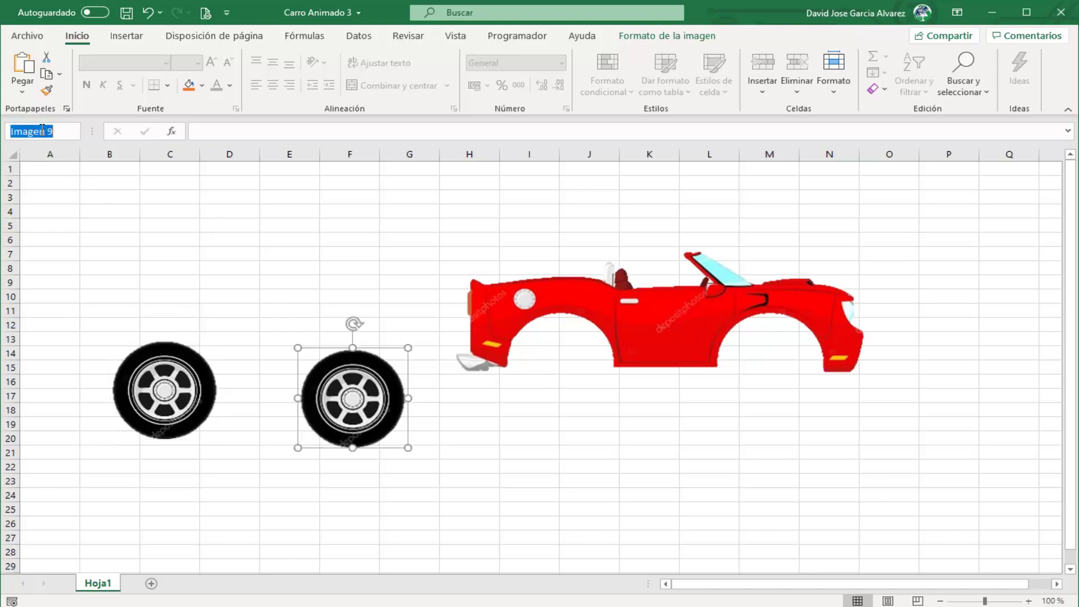
{"action": "type", "text": "Rueda"}
{"action": "type", "text": "2"}
{"action": "key", "text": "Return"}
- Rename the red car body picture Carroceria
{"action": "left_click", "coordinate": [527, 279]}
{"action": "left_click", "coordinate": [49, 131]}
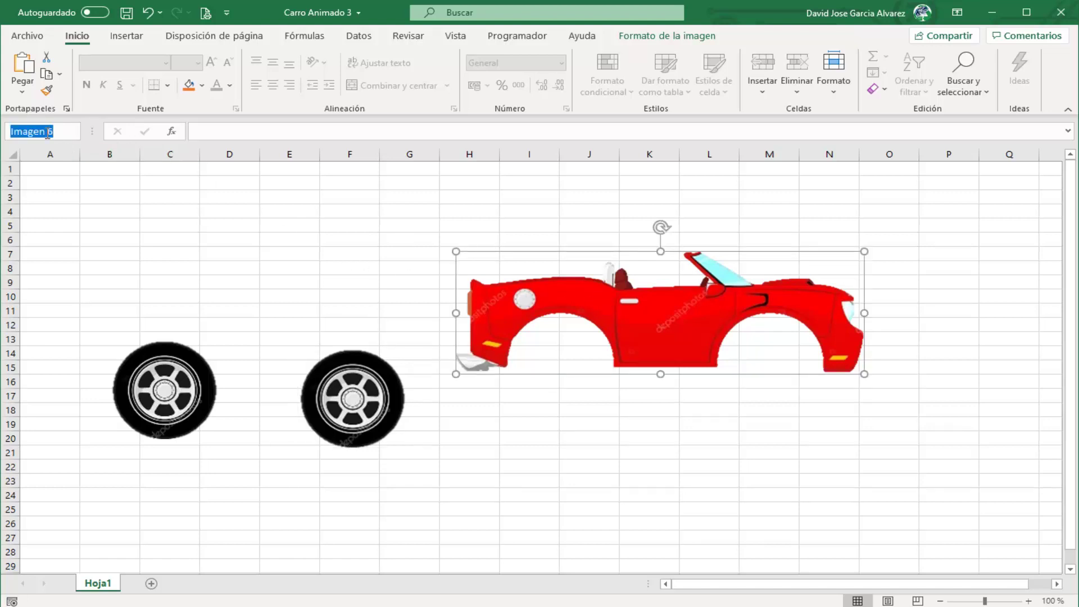
{"action": "type", "text": "Carroce"}
{"action": "type", "text": "ria"}
{"action": "key", "text": "Return"}
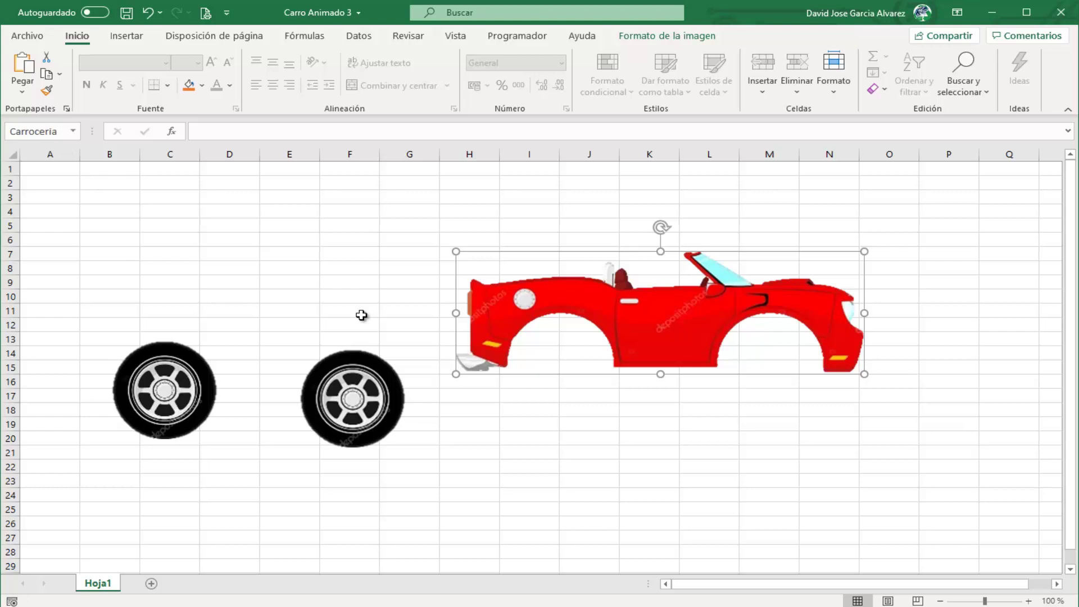
{"action": "left_click", "coordinate": [310, 277]}
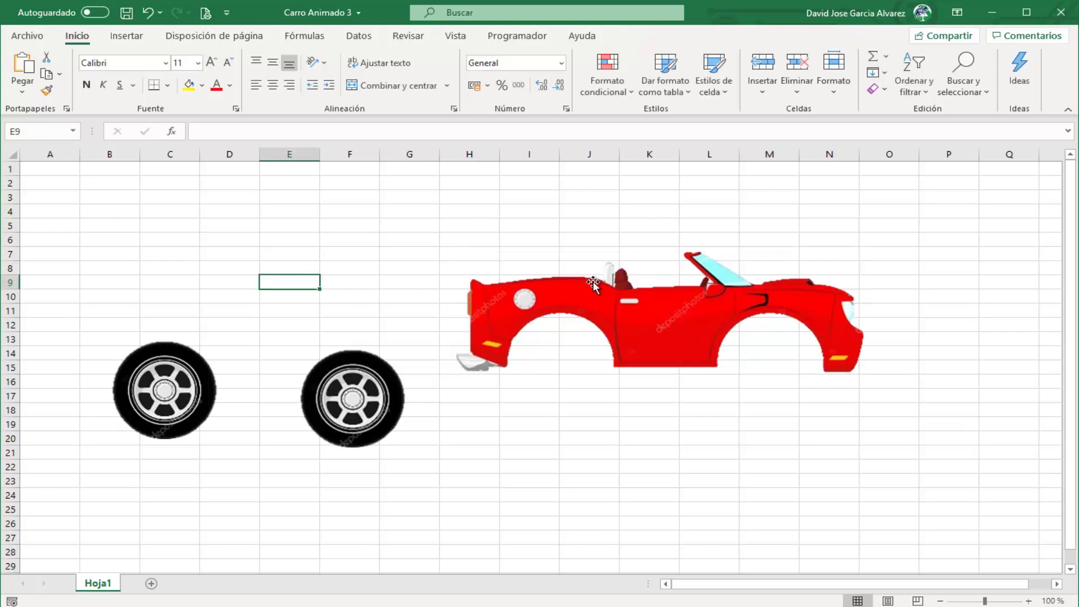
{"action": "left_click", "coordinate": [585, 300]}
{"action": "left_click", "coordinate": [374, 379]}
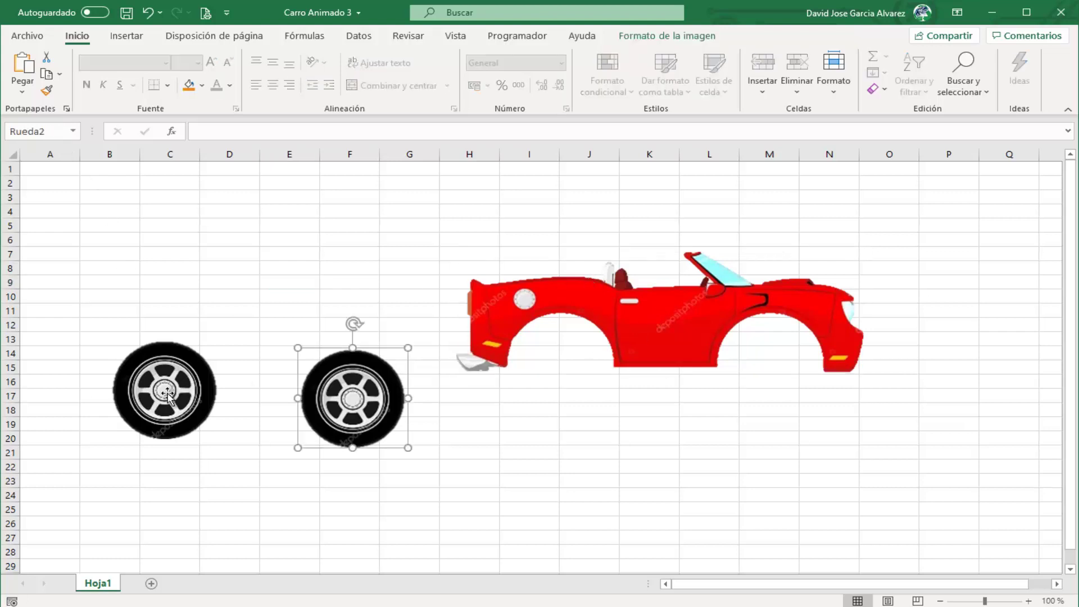
{"action": "left_click", "coordinate": [171, 395]}
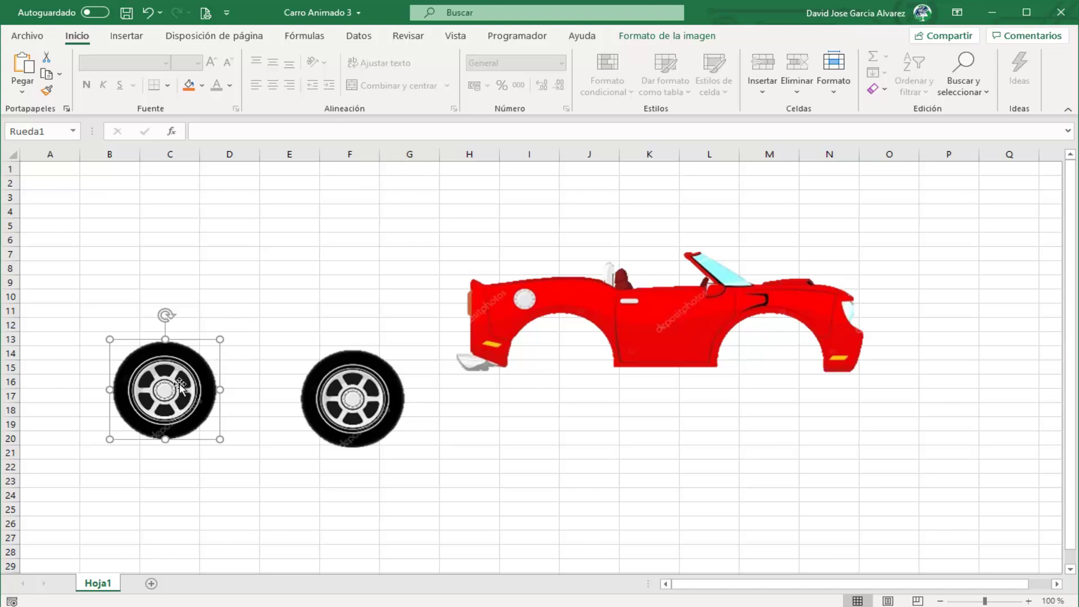
- Move the car body up-left, then drop Rueda2 and Rueda1 into its two wheel arches
{"action": "left_click", "coordinate": [357, 390]}
{"action": "left_click", "coordinate": [629, 318]}
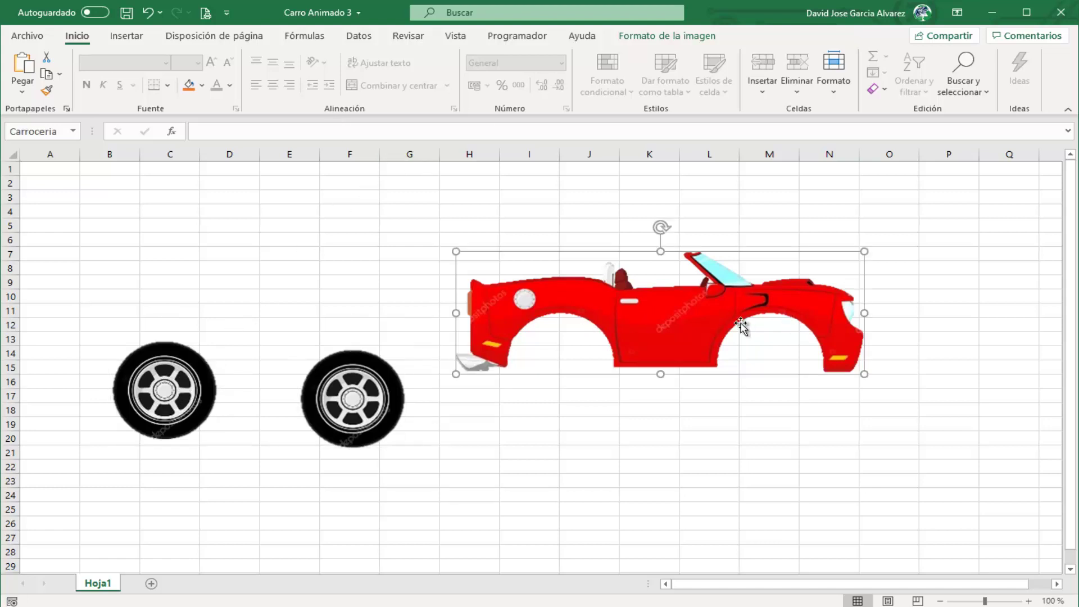
{"action": "left_click_drag", "start_coordinate": [646, 306], "coordinate": [580, 278]}
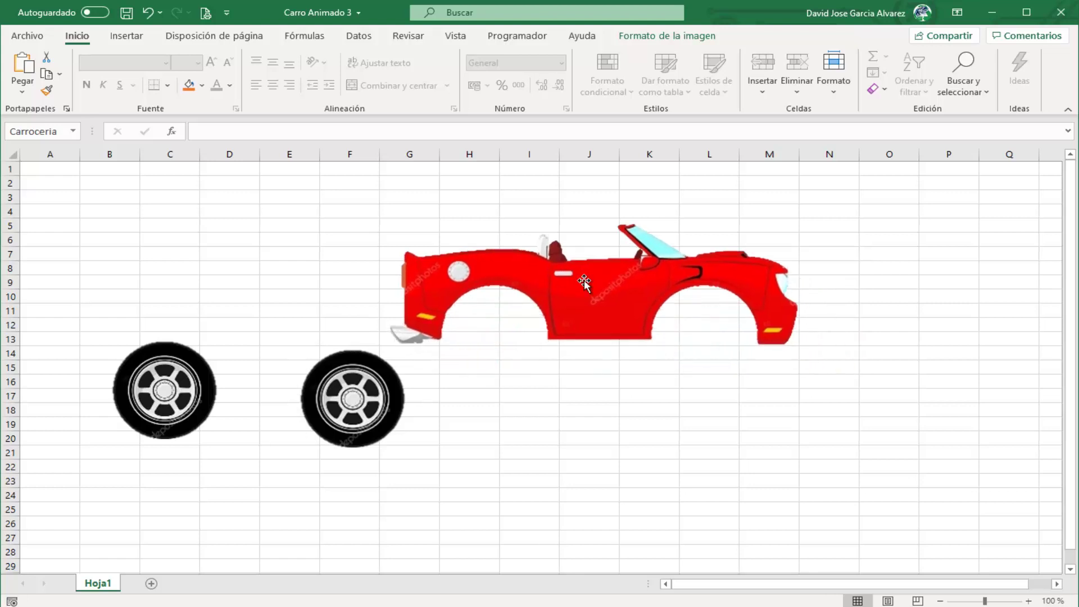
{"action": "left_click_drag", "start_coordinate": [349, 403], "coordinate": [704, 335]}
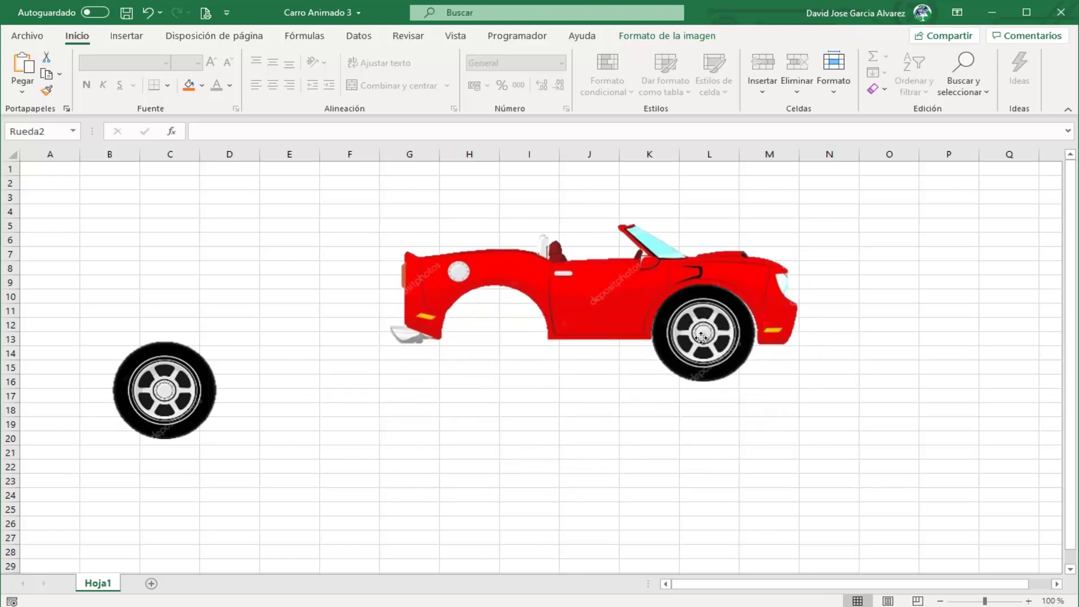
{"action": "left_click_drag", "start_coordinate": [177, 390], "coordinate": [500, 332]}
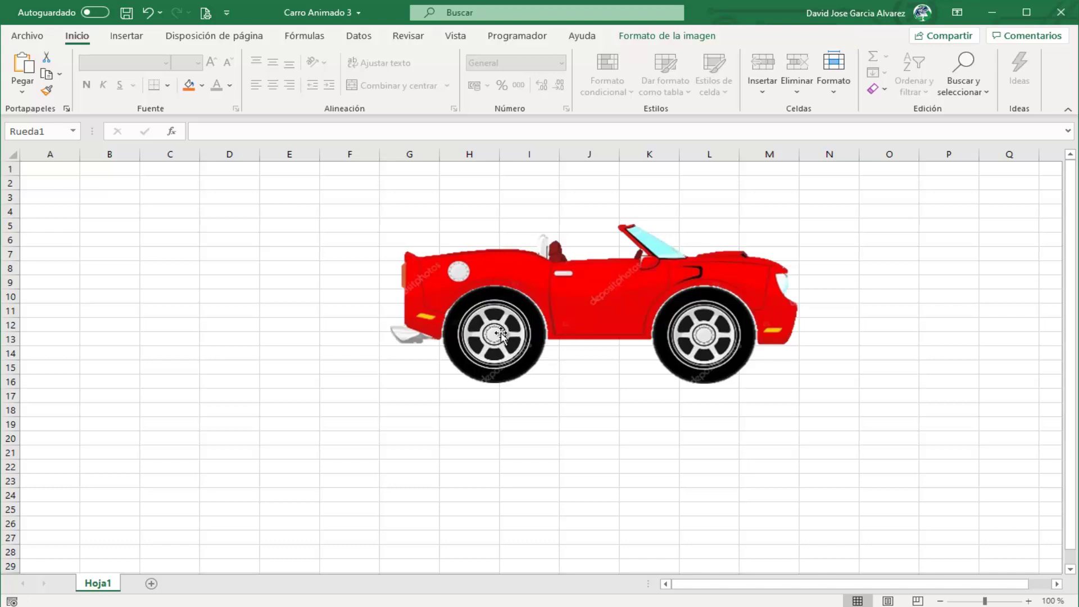
{"action": "left_click_drag", "start_coordinate": [500, 333], "coordinate": [501, 334]}
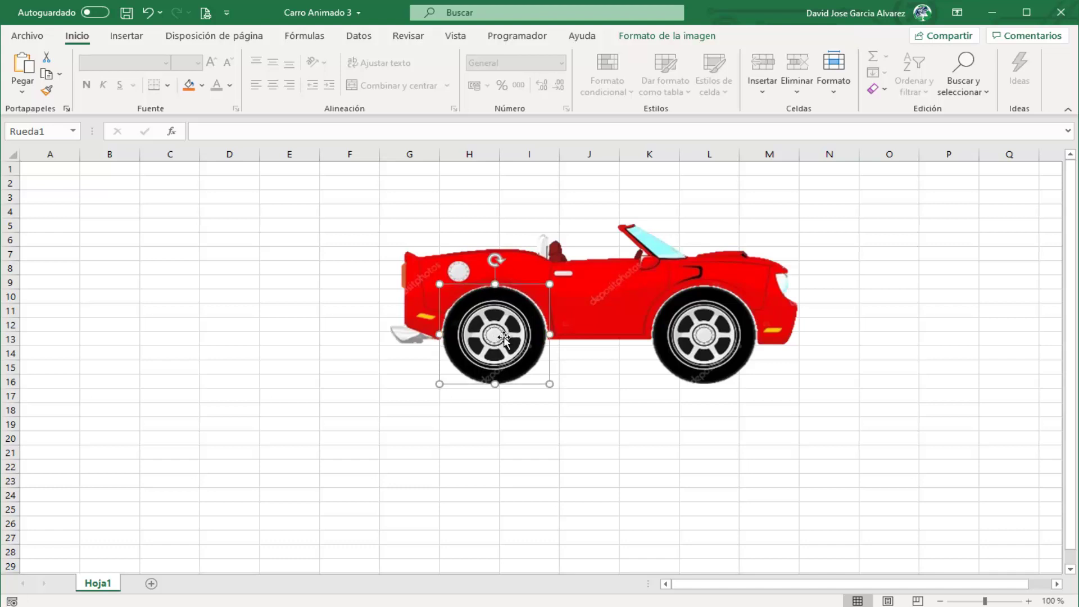
{"action": "left_click", "coordinate": [615, 413]}
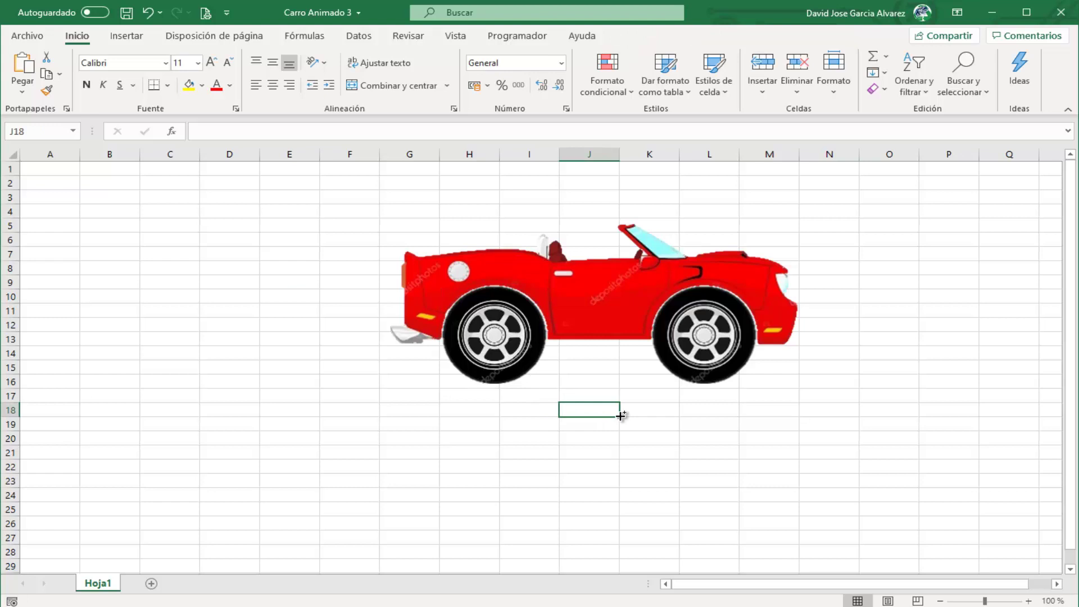
- Multi-select the rear wheel Rueda1, the Carroceria body and the front wheel
{"action": "key", "text": "ctrl+alt"}
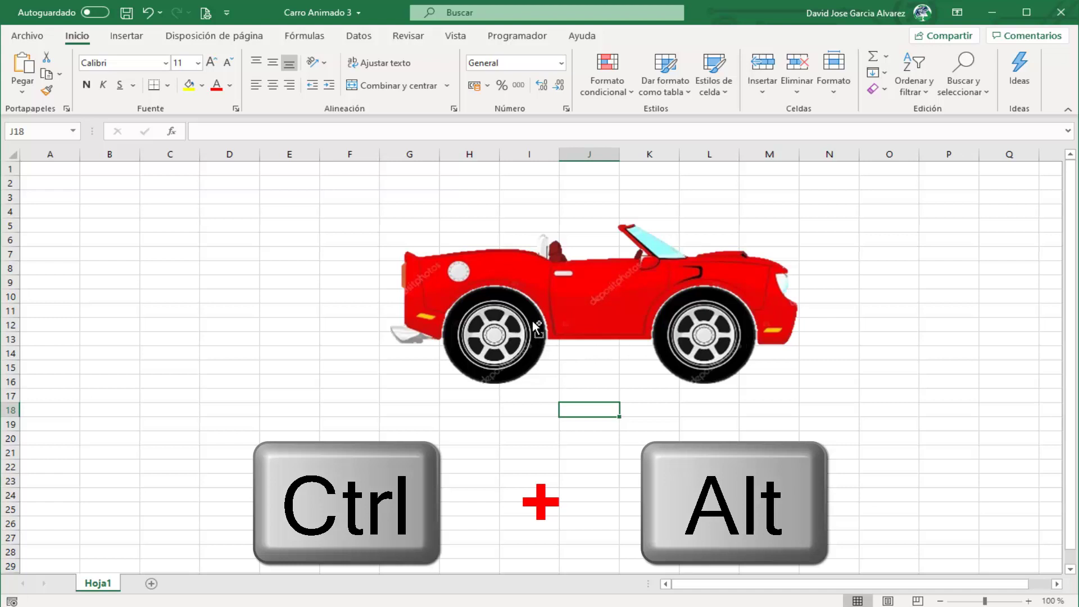
{"action": "left_click", "coordinate": [505, 377]}
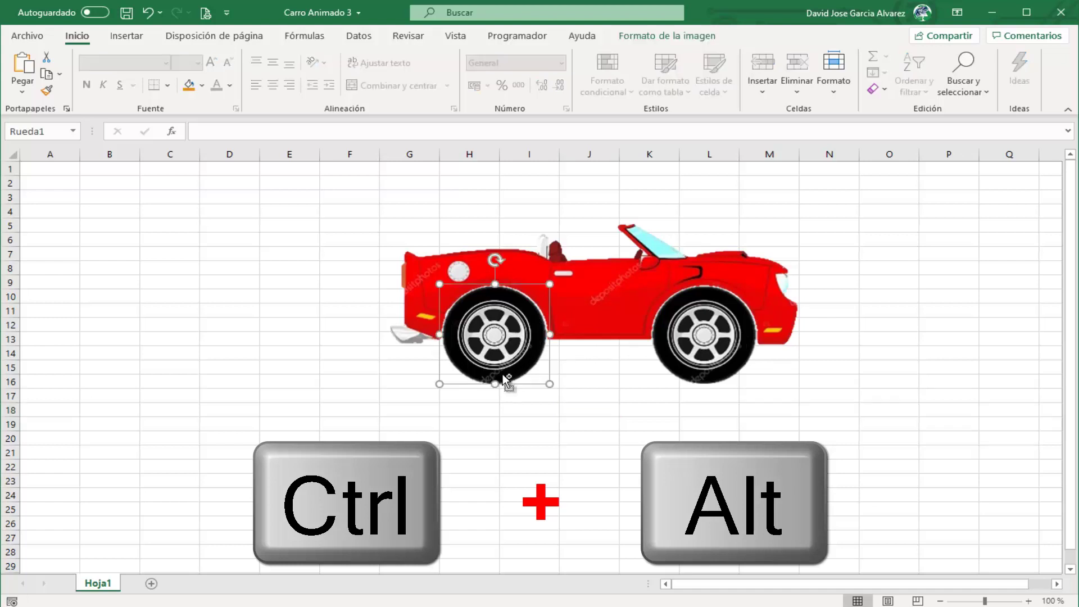
{"action": "left_click", "coordinate": [609, 314], "text": "ctrl"}
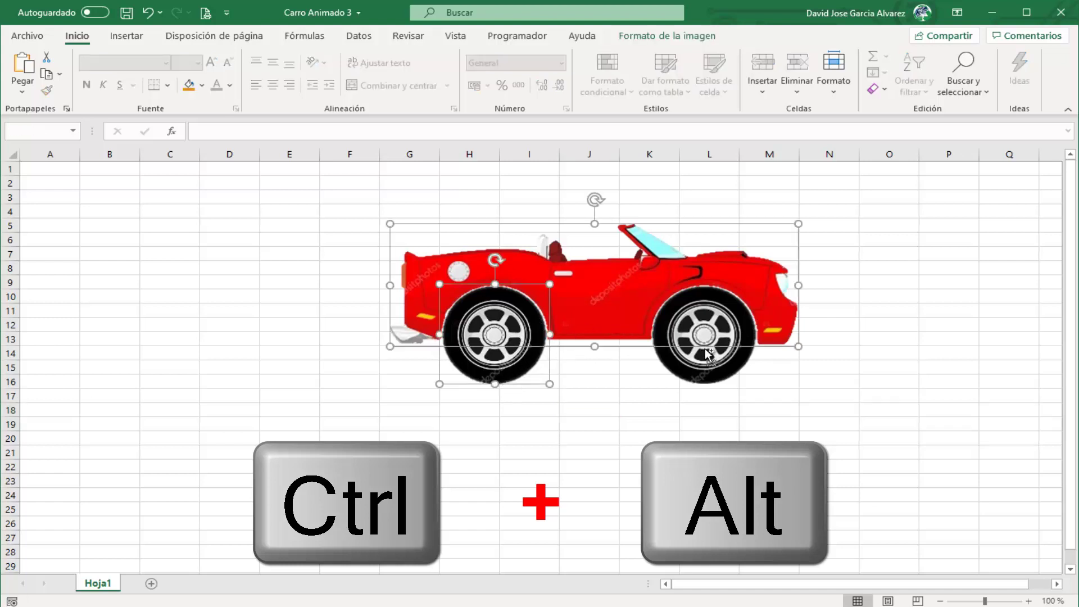
{"action": "left_click", "coordinate": [711, 375], "text": "ctrl"}
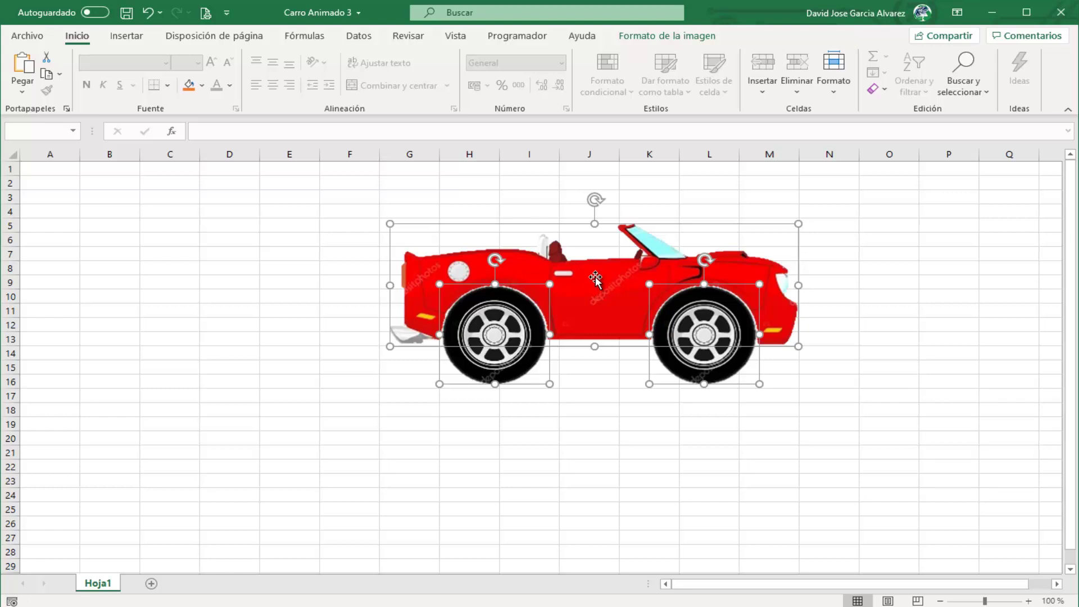
- Group the selected body and wheels with the right-click Agrupar command
{"action": "right_click", "coordinate": [596, 275]}
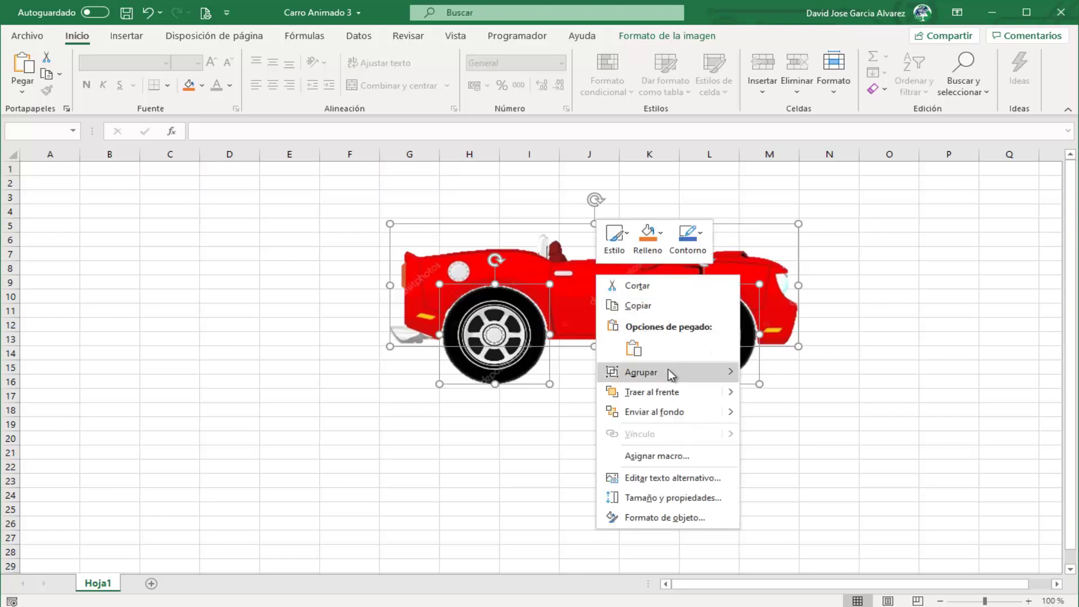
{"action": "mouse_move", "coordinate": [641, 372]}
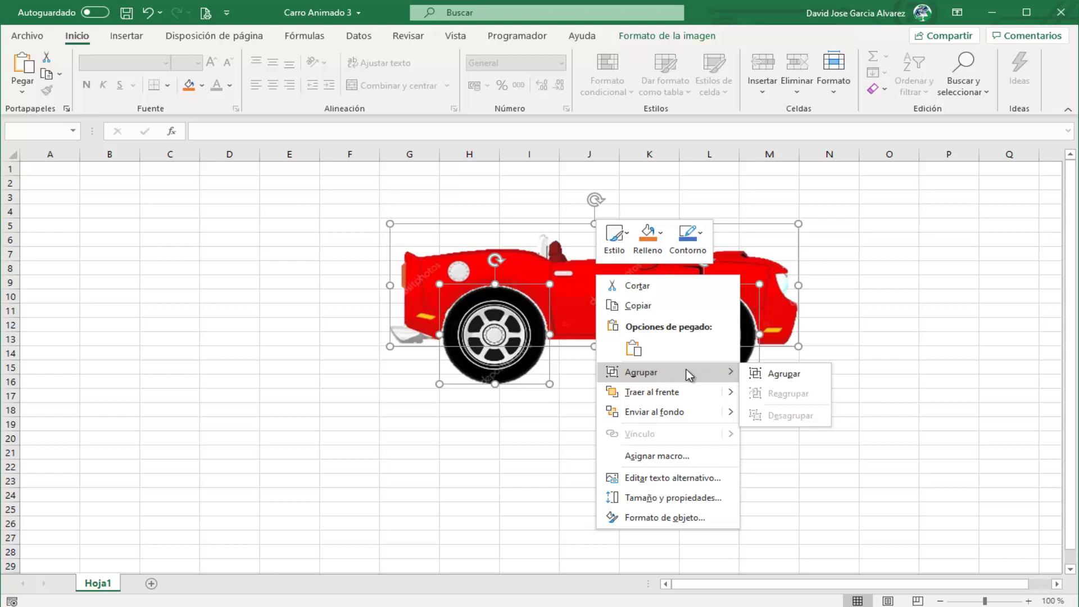
{"action": "left_click", "coordinate": [784, 373]}
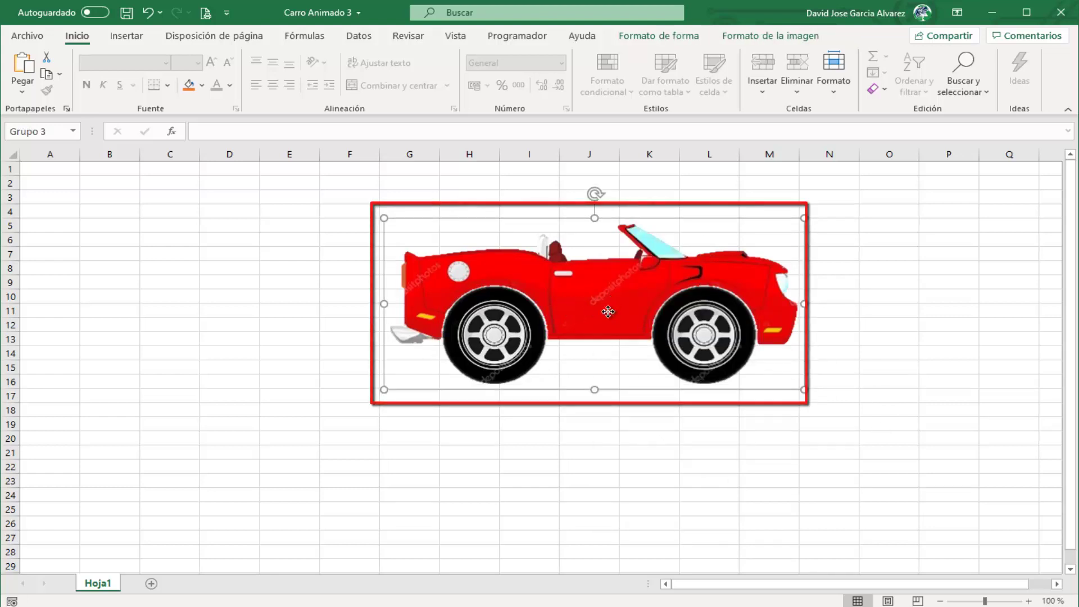
- Drag the grouped car left and nudge it into place across columns E to L
{"action": "left_click_drag", "start_coordinate": [554, 308], "coordinate": [502, 332]}
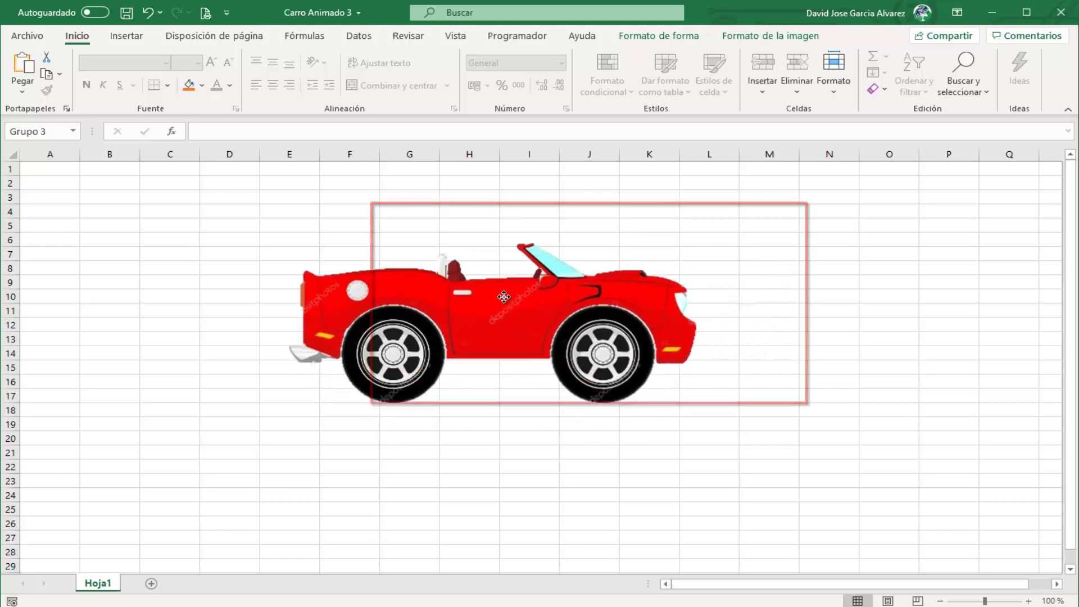
{"action": "left_click", "coordinate": [496, 353]}
{"action": "mouse_move", "coordinate": [551, 264]}
{"action": "left_mouse_down"}
{"action": "mouse_move", "coordinate": [454, 249]}
{"action": "mouse_move", "coordinate": [360, 416]}
{"action": "mouse_move", "coordinate": [489, 280]}
{"action": "left_mouse_up"}
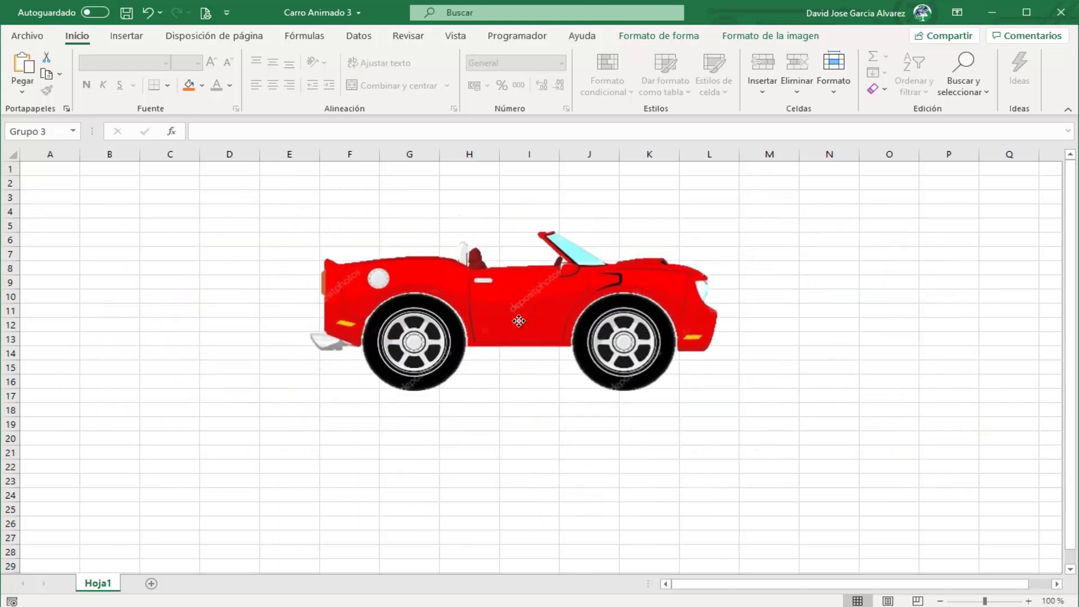
{"action": "left_click_drag", "start_coordinate": [489, 280], "coordinate": [513, 296]}
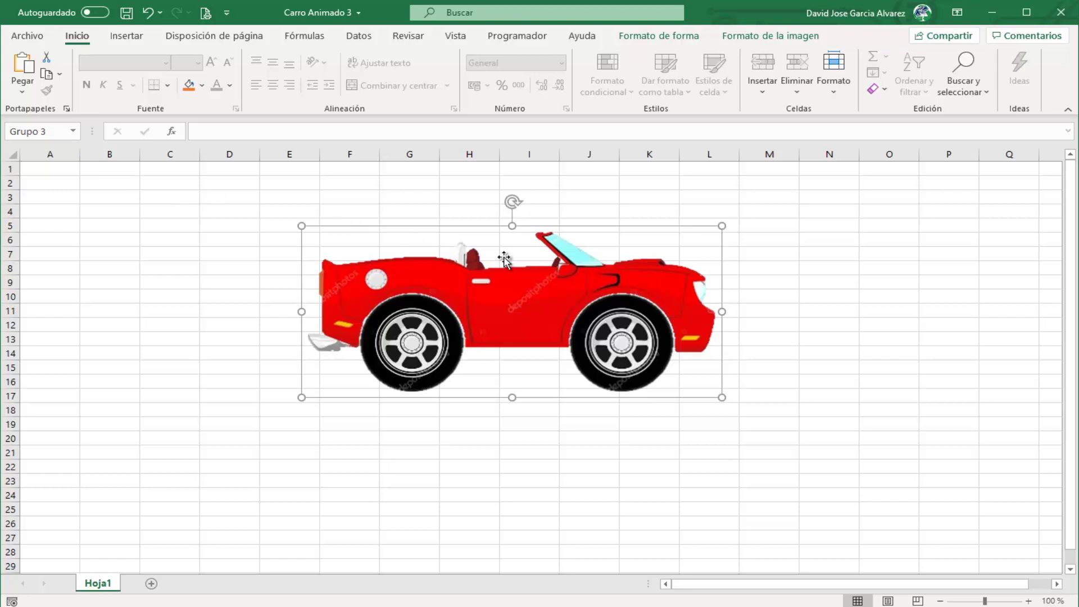
{"action": "left_click_drag", "start_coordinate": [518, 271], "coordinate": [503, 285]}
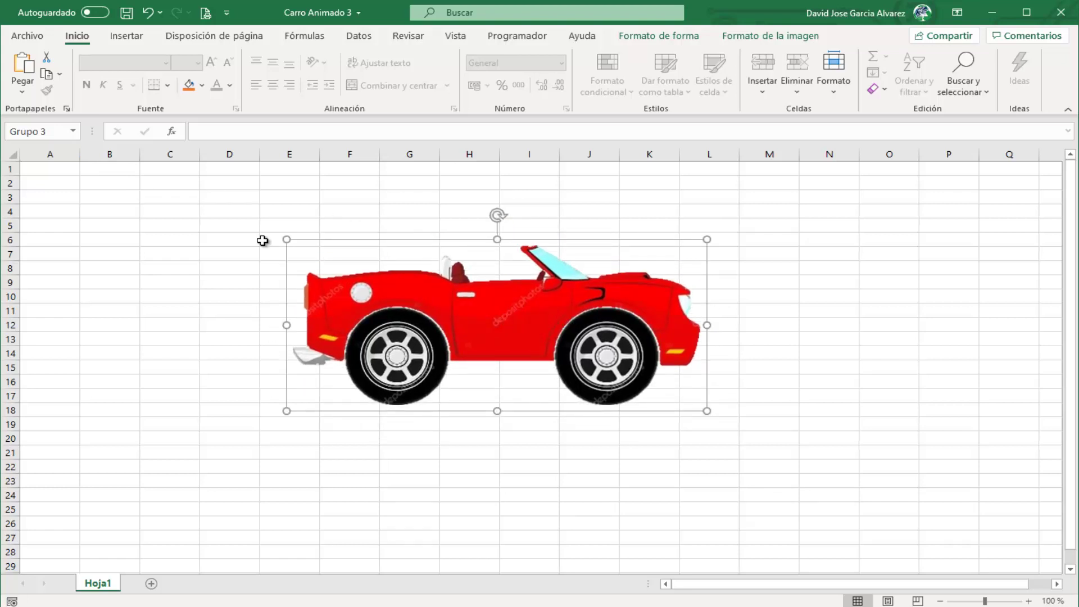
- Name the grouped car 'Carro' in the Name Box
{"action": "left_click", "coordinate": [50, 132]}
{"action": "type", "text": "Carrocería"}
{"action": "key", "text": "Escape"}
{"action": "type", "text": "carroc"}
{"action": "key", "text": "BackSpace"}
{"action": "key", "text": "BackSpace"}
{"action": "key", "text": "BackSpace"}
{"action": "key", "text": "BackSpace"}
{"action": "key", "text": "BackSpace"}
{"action": "type", "text": "Carro"}
{"action": "key", "text": "Return"}
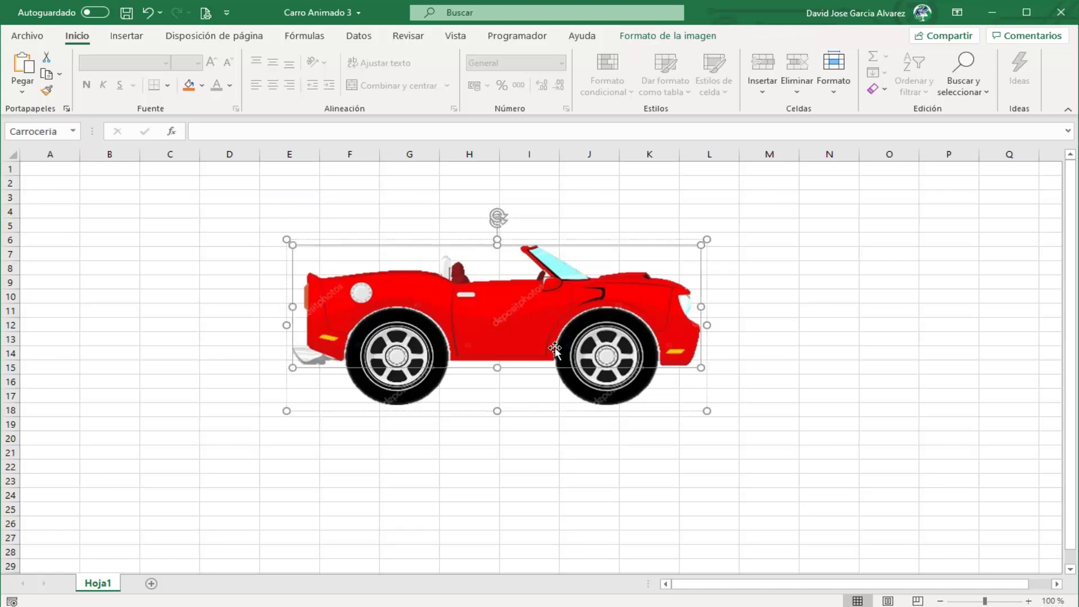
- Raise the car slightly, then pull the rear wheel out of the group and undo
{"action": "left_click", "coordinate": [506, 385]}
{"action": "left_click", "coordinate": [549, 315]}
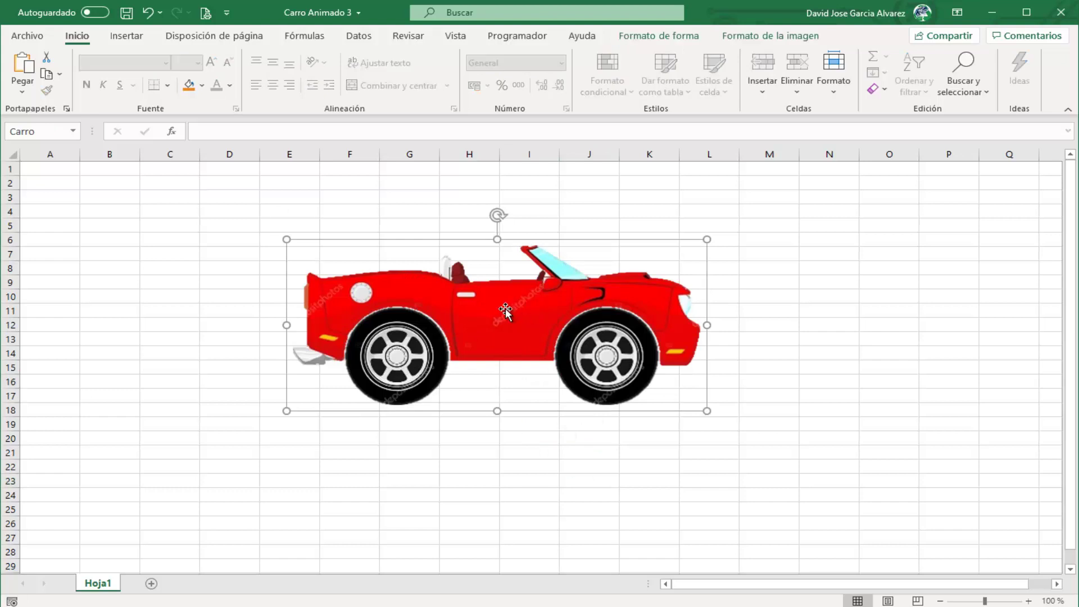
{"action": "left_click_drag", "start_coordinate": [550, 314], "coordinate": [531, 289]}
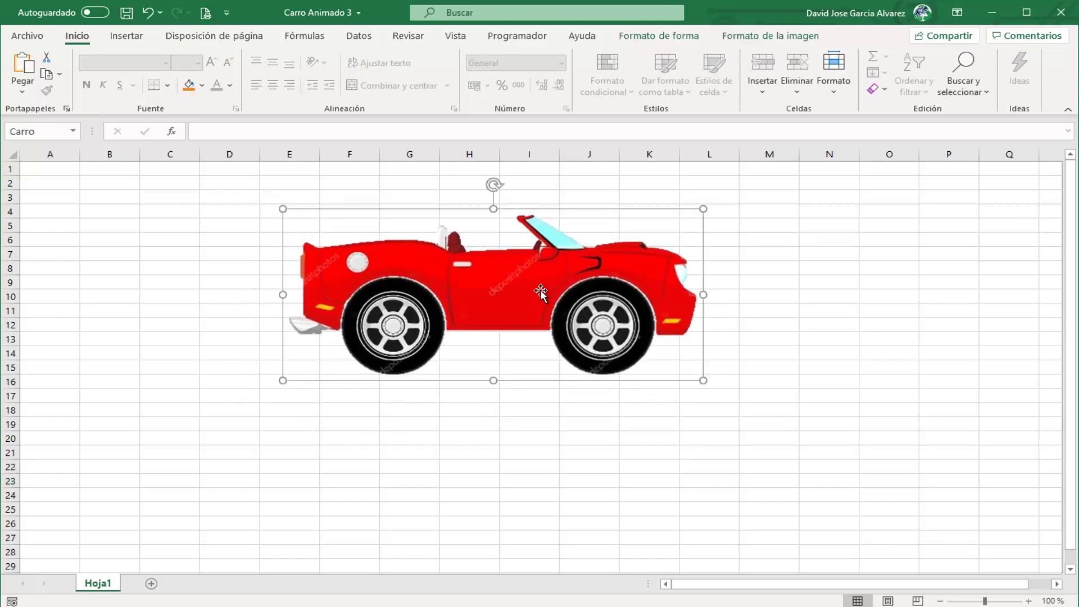
{"action": "left_click", "coordinate": [600, 331]}
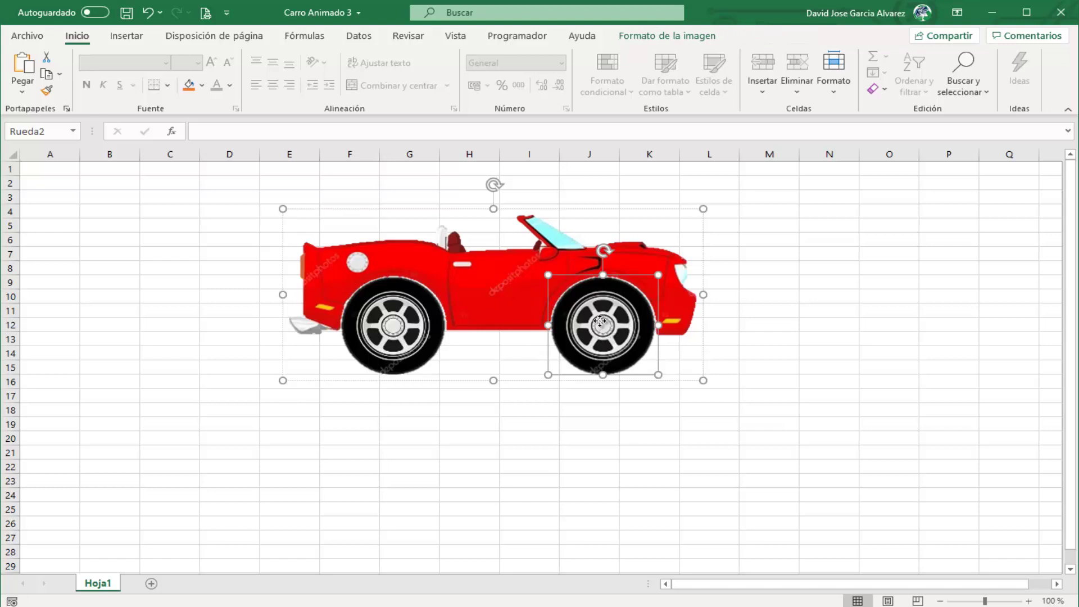
{"action": "left_click_drag", "start_coordinate": [600, 321], "coordinate": [813, 457]}
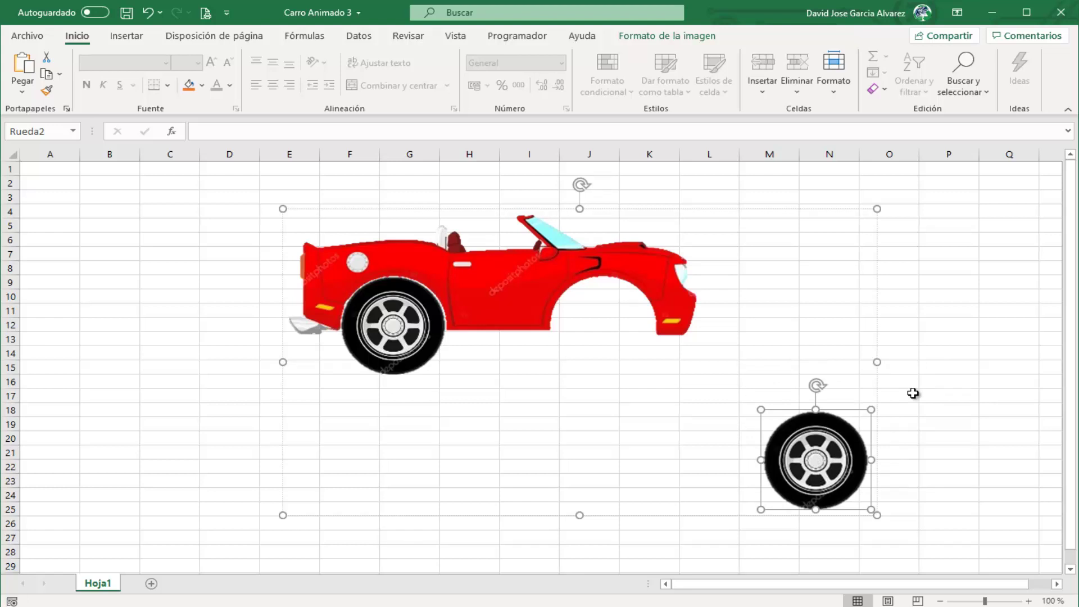
{"action": "key", "text": "ctrl+z"}
- Drag the Carroceria body away from the wheels and restore it over them
{"action": "left_click", "coordinate": [399, 325]}
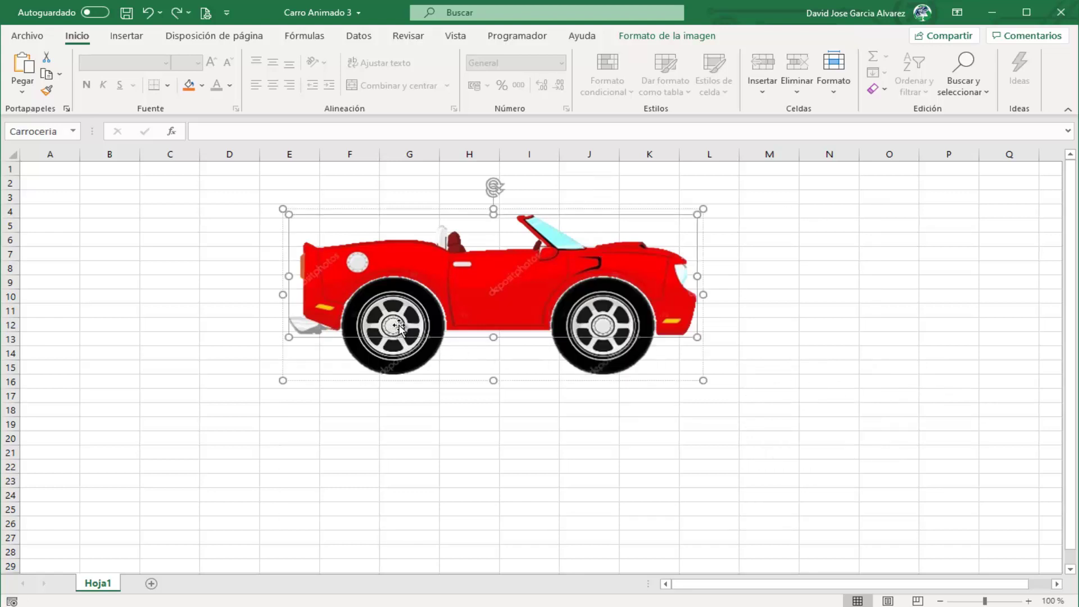
{"action": "mouse_move", "coordinate": [398, 326]}
{"action": "left_mouse_down"}
{"action": "mouse_move", "coordinate": [311, 399]}
{"action": "mouse_move", "coordinate": [395, 257]}
{"action": "left_mouse_up"}
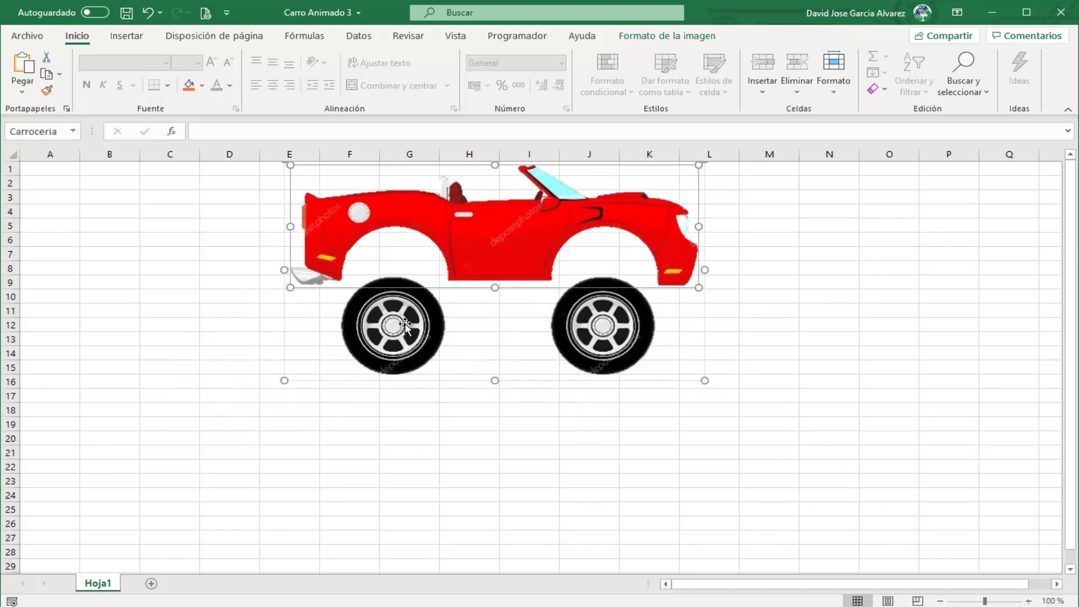
{"action": "left_click_drag", "start_coordinate": [489, 273], "coordinate": [524, 494]}
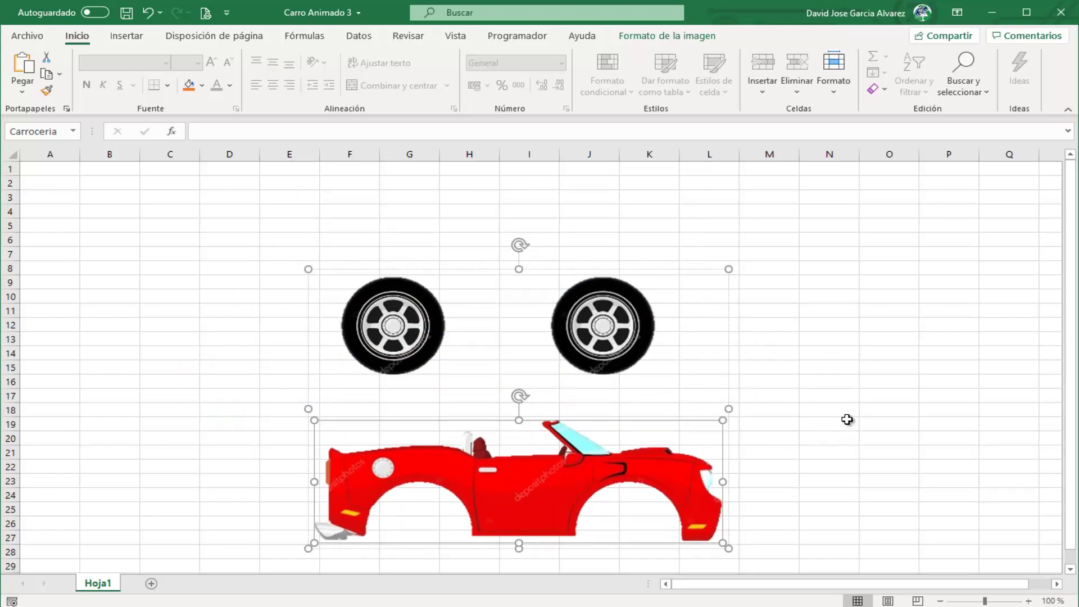
{"action": "key", "text": "ctrl+z"}
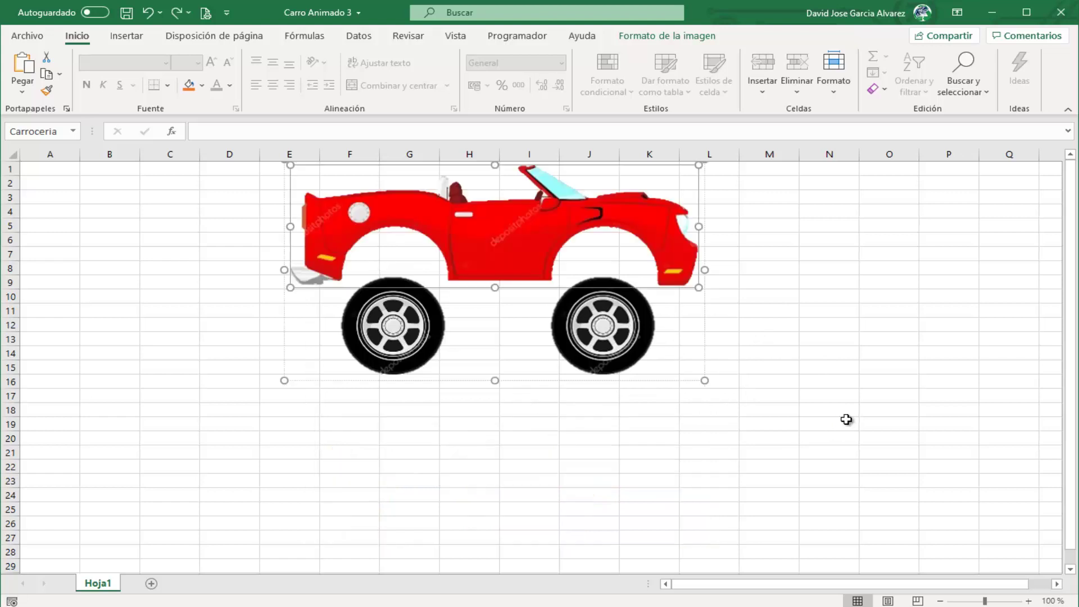
{"action": "key", "text": "ctrl+y"}
{"action": "left_click", "coordinate": [761, 340]}
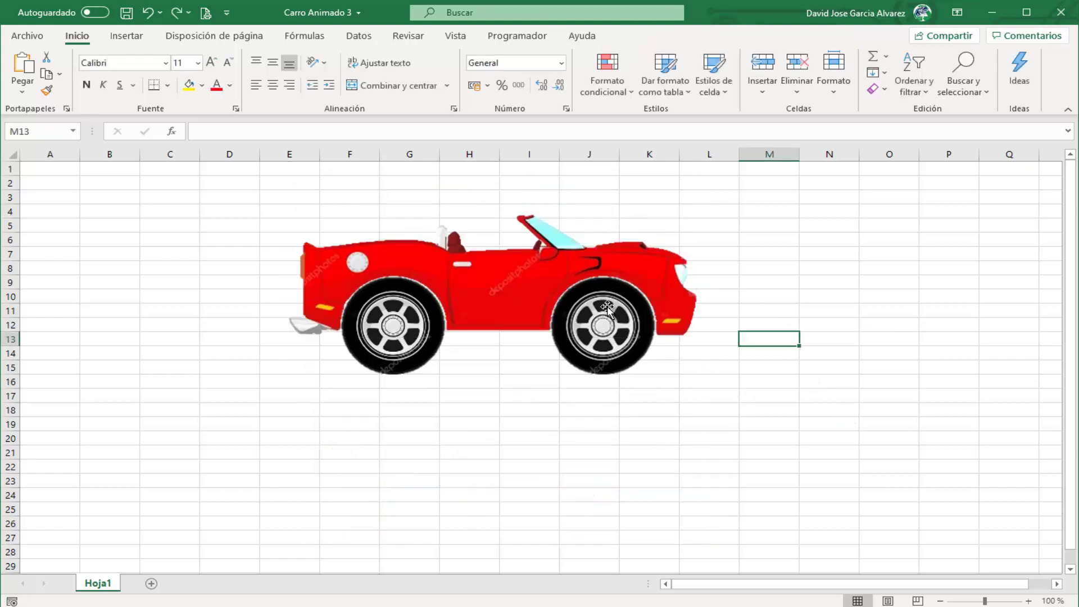
- Enlarge the Carro group from its corner, then undo back to its original size
{"action": "left_click", "coordinate": [536, 279]}
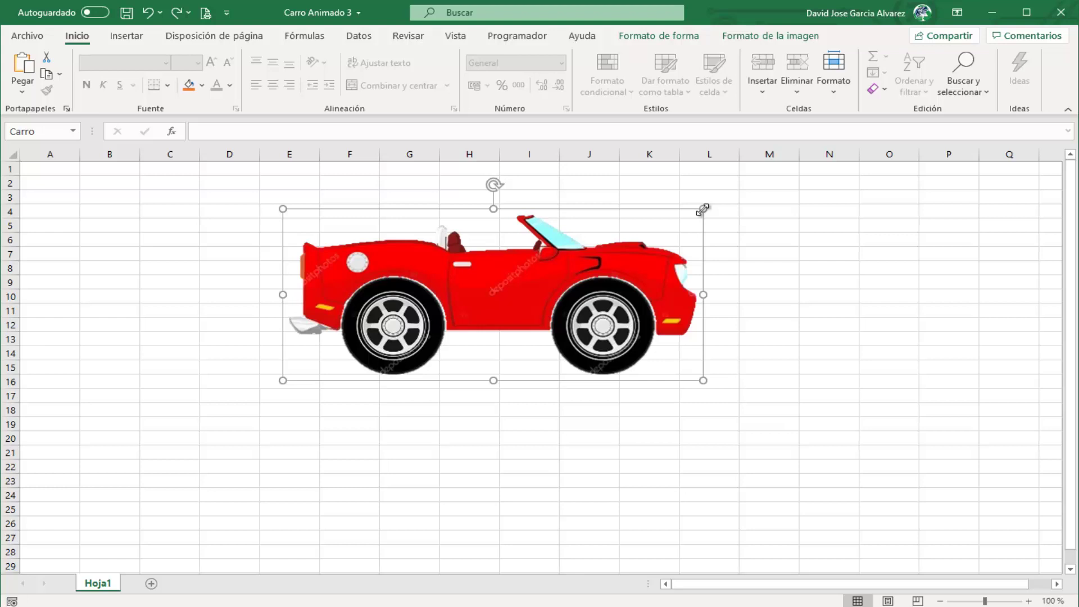
{"action": "mouse_move", "coordinate": [702, 210]}
{"action": "left_mouse_down"}
{"action": "mouse_move", "coordinate": [695, 196]}
{"action": "mouse_move", "coordinate": [567, 254]}
{"action": "left_mouse_up"}
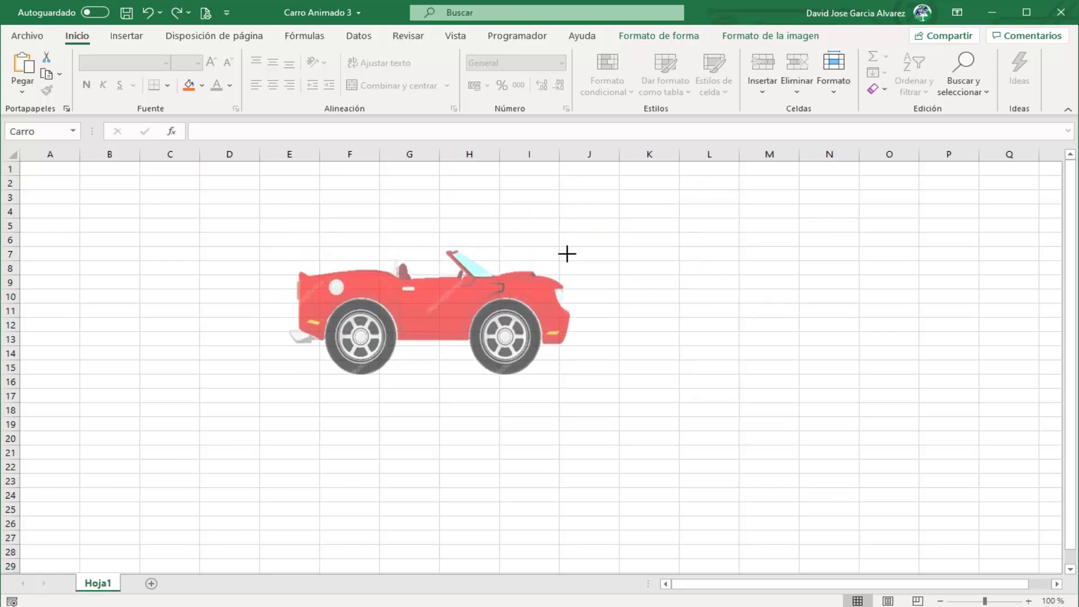
{"action": "left_click_drag", "start_coordinate": [567, 254], "coordinate": [605, 181]}
{"action": "left_click_drag", "start_coordinate": [508, 254], "coordinate": [471, 340]}
{"action": "key", "text": "ctrl+z"}
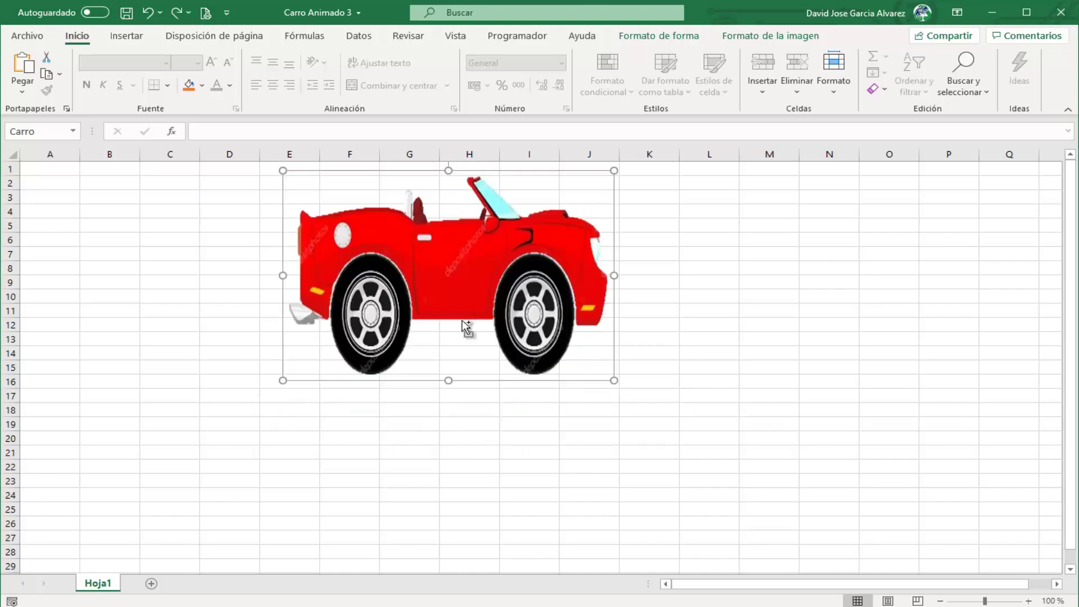
{"action": "key", "text": "ctrl+z"}
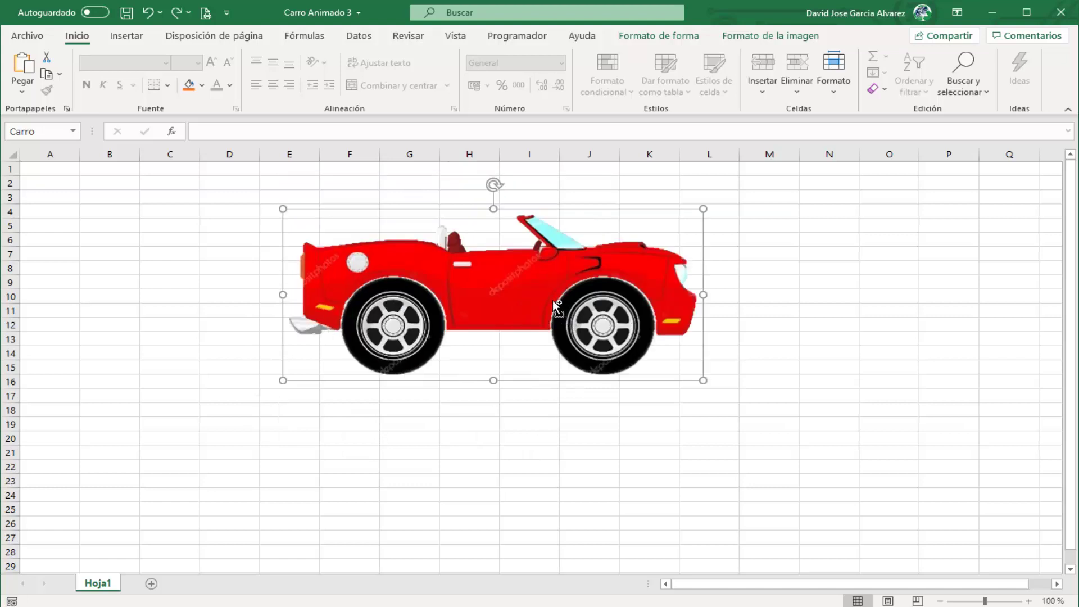
- Try enlarging the car again, undo it, and settle the car around columns E–L
{"action": "left_click_drag", "start_coordinate": [552, 300], "coordinate": [455, 406]}
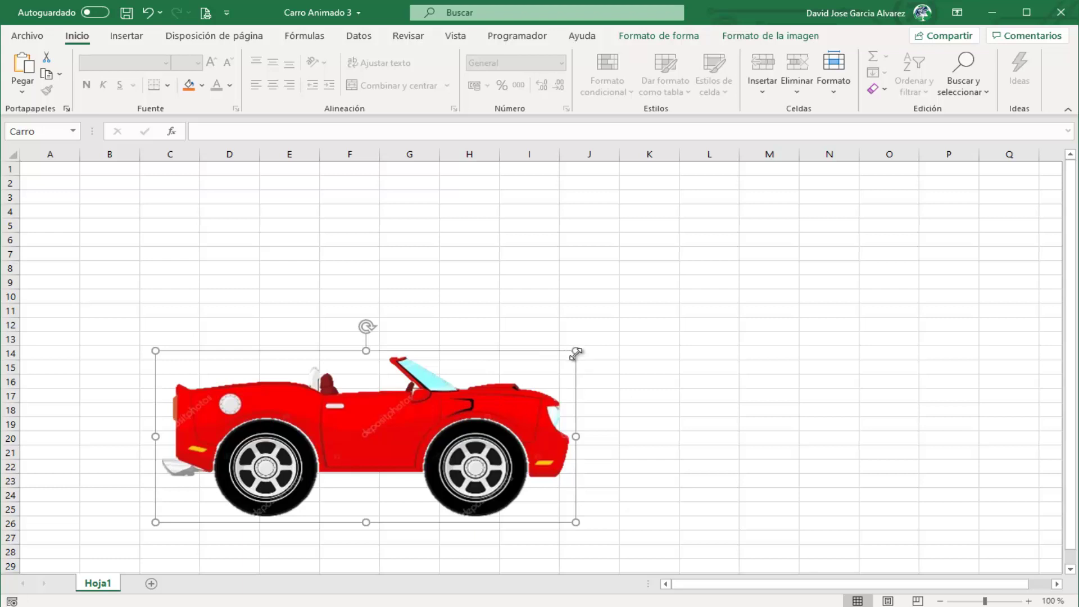
{"action": "mouse_move", "coordinate": [583, 338]}
{"action": "left_mouse_down"}
{"action": "mouse_move", "coordinate": [785, 184]}
{"action": "mouse_move", "coordinate": [433, 400]}
{"action": "left_mouse_up"}
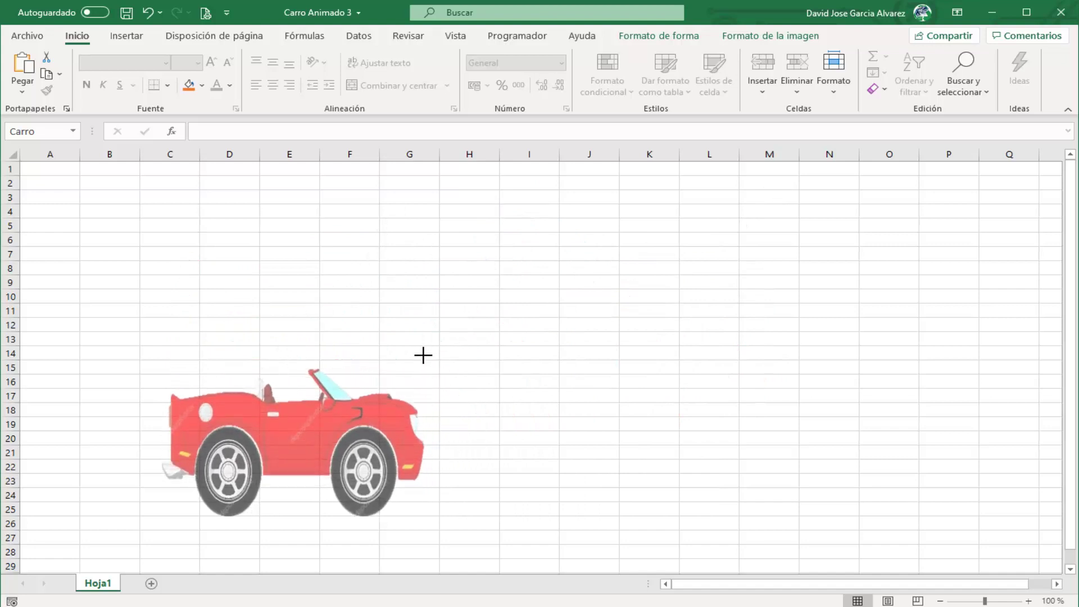
{"action": "mouse_move", "coordinate": [433, 400]}
{"action": "left_mouse_down"}
{"action": "mouse_move", "coordinate": [549, 352]}
{"action": "mouse_move", "coordinate": [588, 298]}
{"action": "mouse_move", "coordinate": [591, 313]}
{"action": "mouse_move", "coordinate": [614, 289]}
{"action": "mouse_move", "coordinate": [650, 284]}
{"action": "mouse_move", "coordinate": [753, 211]}
{"action": "mouse_move", "coordinate": [658, 260]}
{"action": "mouse_move", "coordinate": [666, 254]}
{"action": "left_mouse_up"}
{"action": "key", "text": "ctrl+z"}
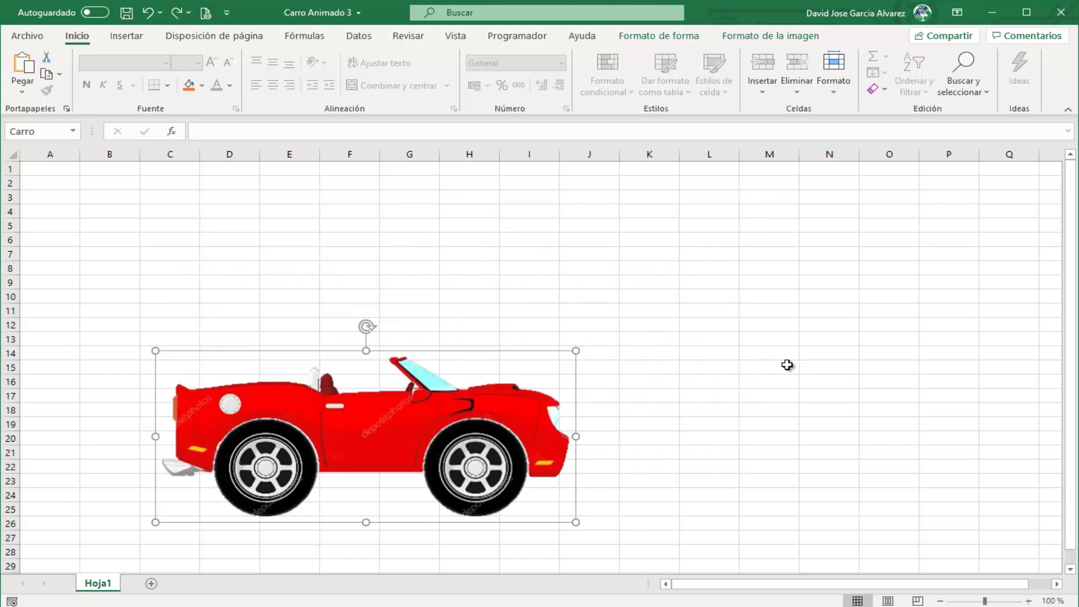
{"action": "mouse_move", "coordinate": [382, 407]}
{"action": "left_mouse_down"}
{"action": "mouse_move", "coordinate": [564, 285]}
{"action": "mouse_move", "coordinate": [515, 310]}
{"action": "left_mouse_up"}
{"action": "left_click", "coordinate": [845, 342]}
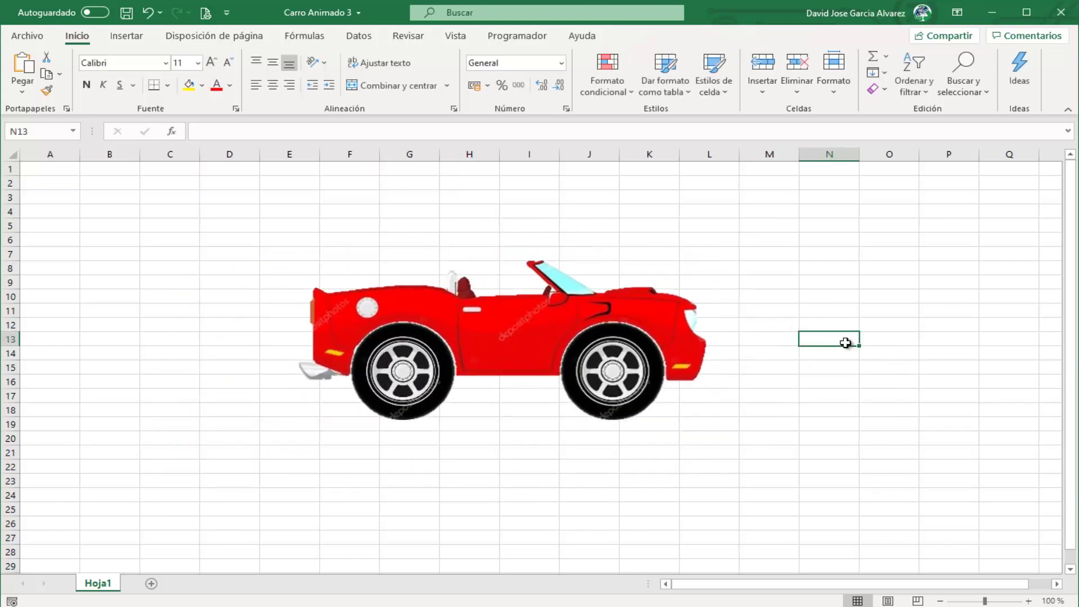